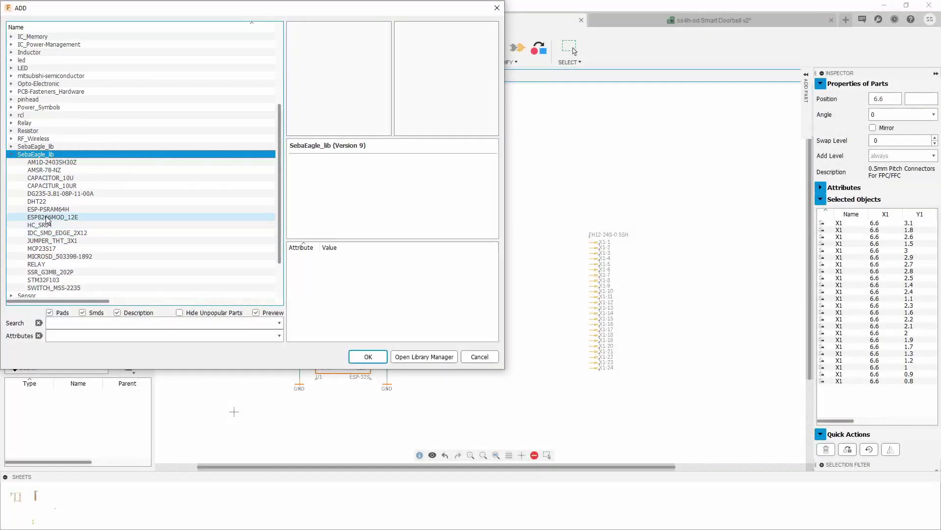
Step: Place the ESP8266MOD_12E module, rename the net to RAM_SD0, and close the board outline with an arc
double_click(47, 217)
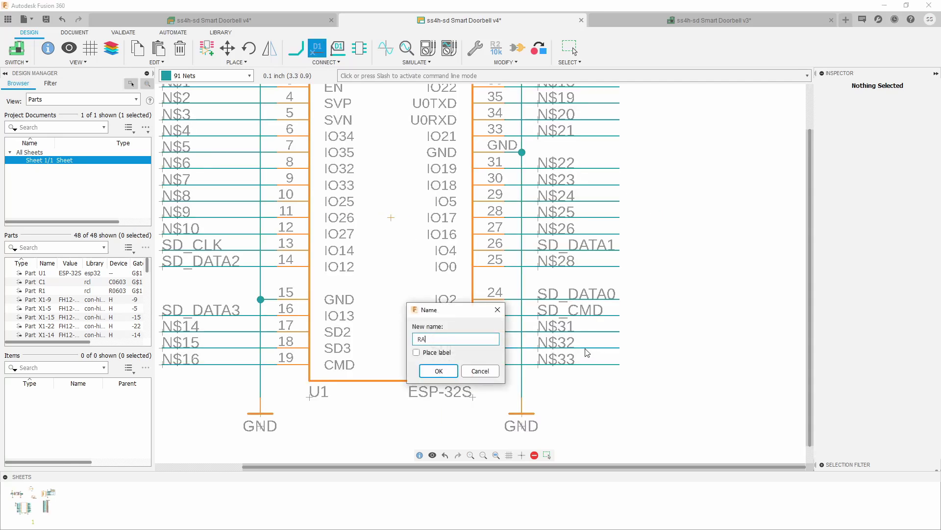
key("Return")
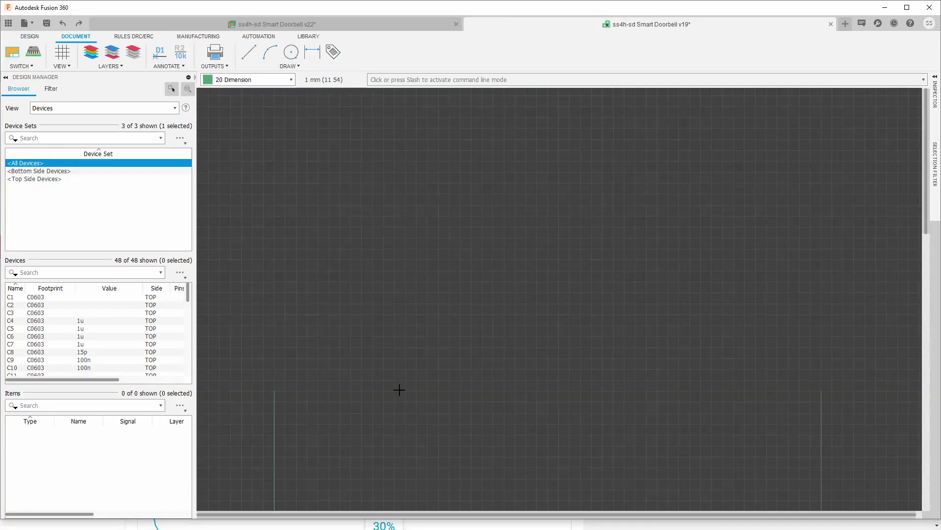
left_click(273, 55)
left_click(274, 390)
left_click(821, 391)
Step: Zoom around the board to review the routed layout
scroll(687, 389, "down", 5)
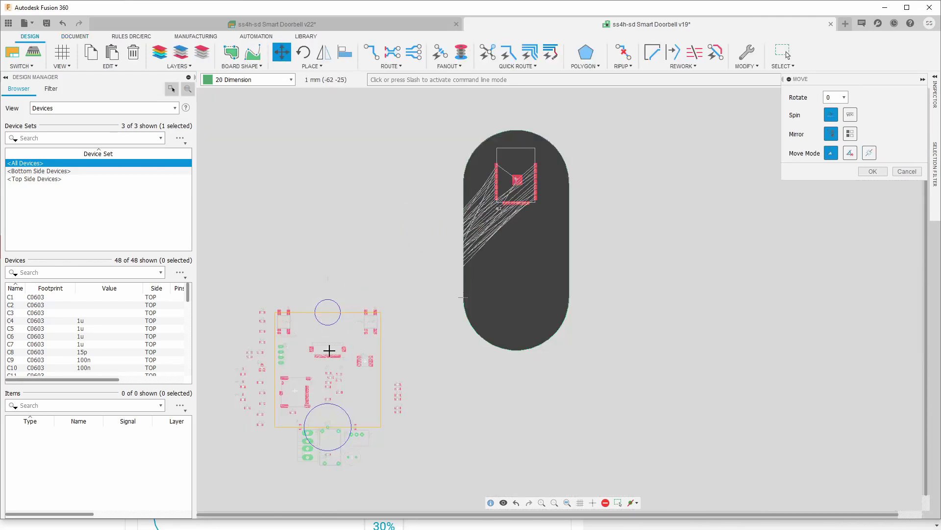
scroll(519, 294, "up", 3)
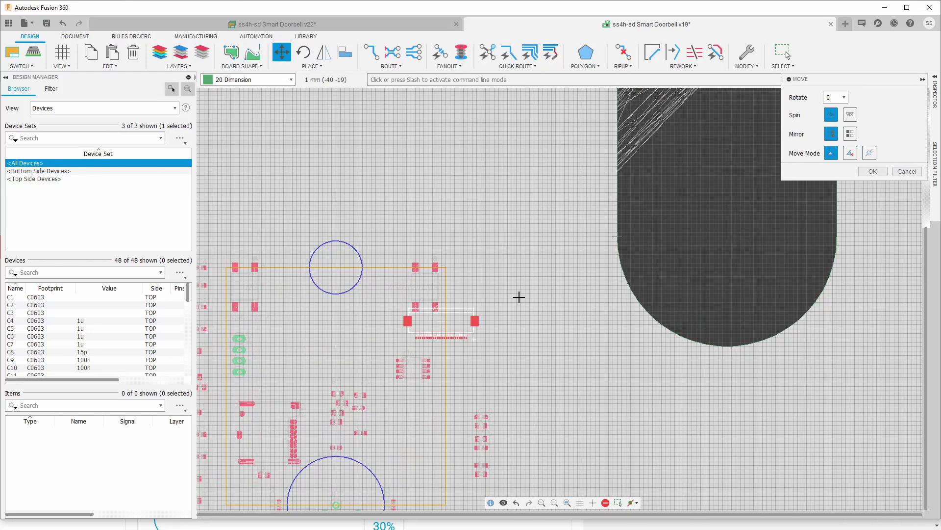
scroll(519, 294, "down", 2)
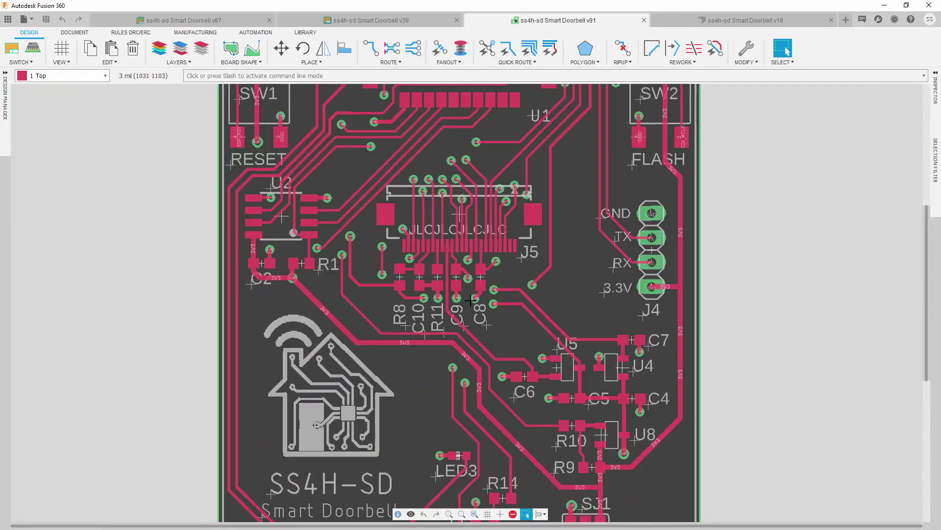
scroll(480, 321, "down", 5)
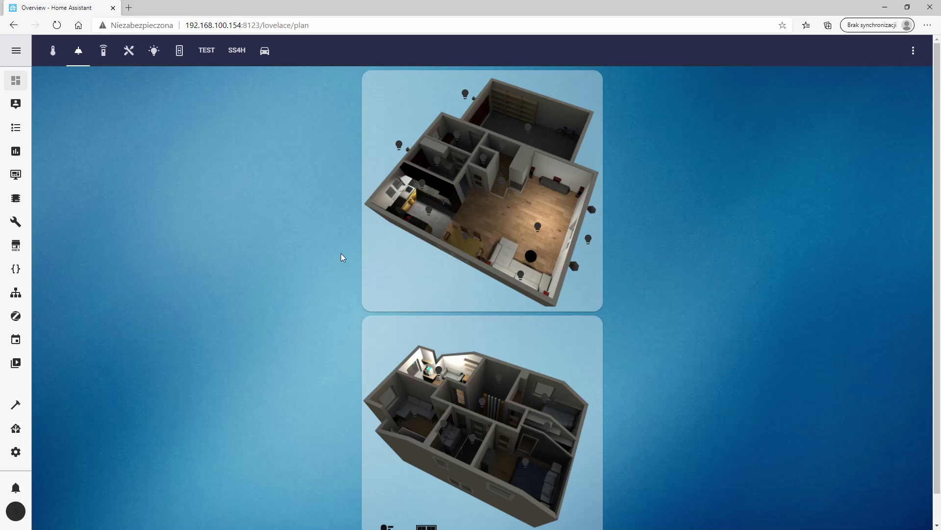
Step: Start a new ESPHome node named smart_doorbell on a Generic ESP32 (WROVER Module) board
left_click(19, 199)
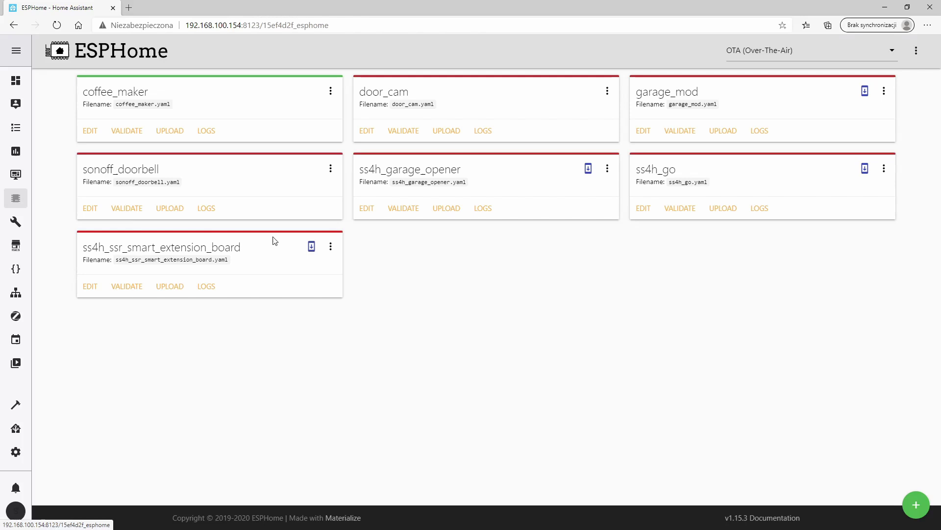
left_click(915, 504)
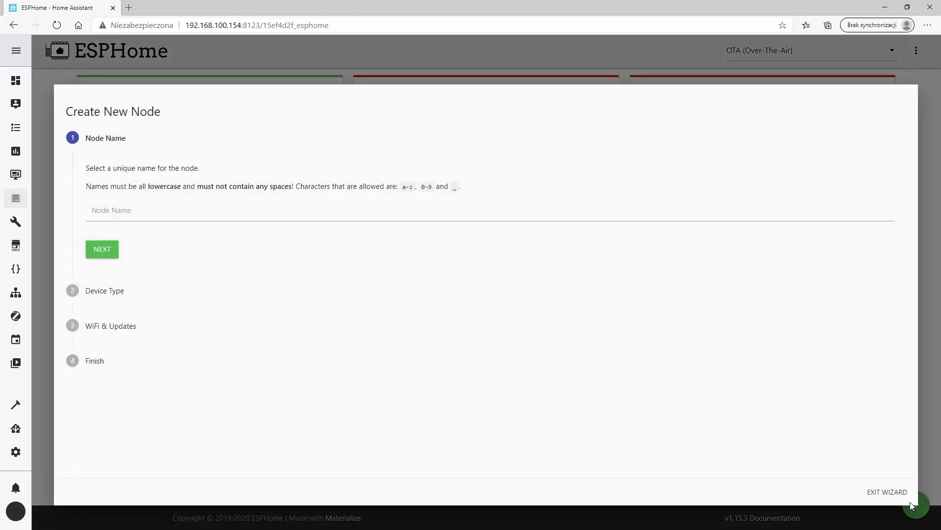
left_click(262, 216)
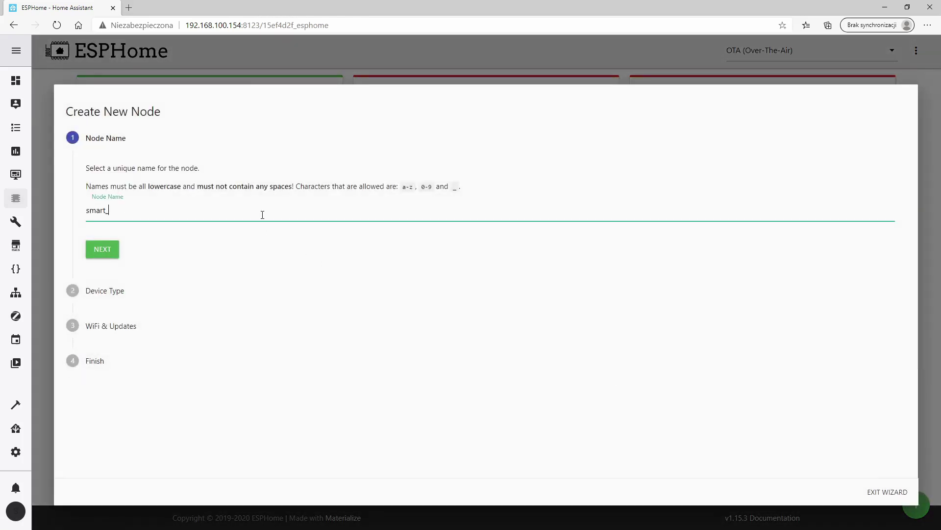
left_click(103, 254)
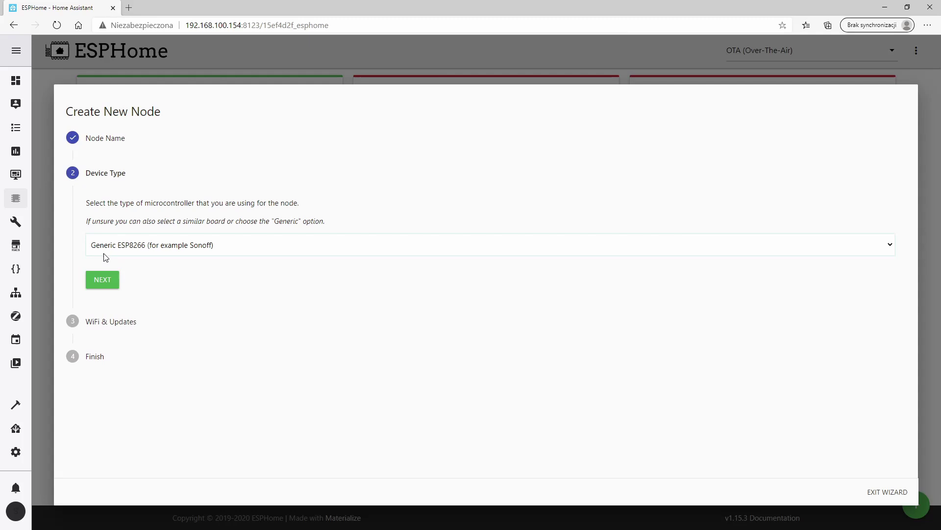
left_click(111, 249)
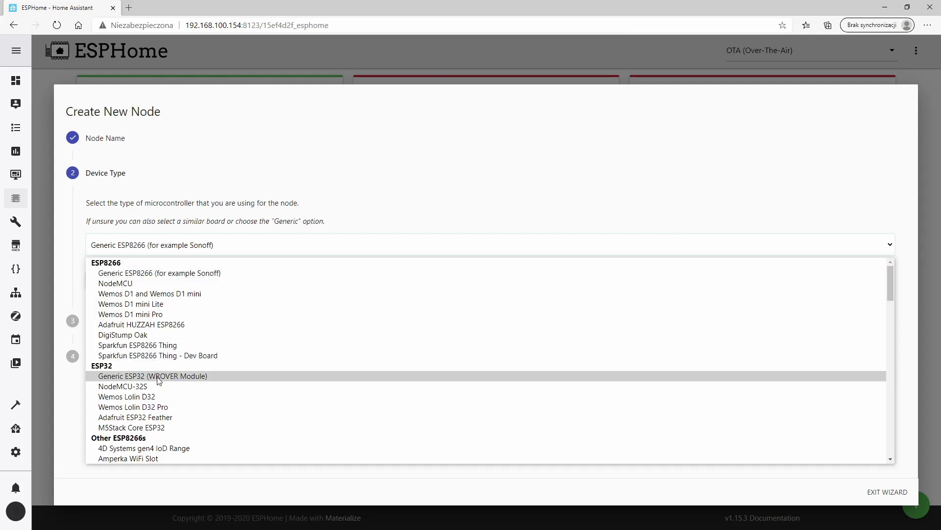
left_click(159, 381)
Step: Enter the WiFi SSID and password for the node and submit it
left_click(101, 278)
left_click(113, 267)
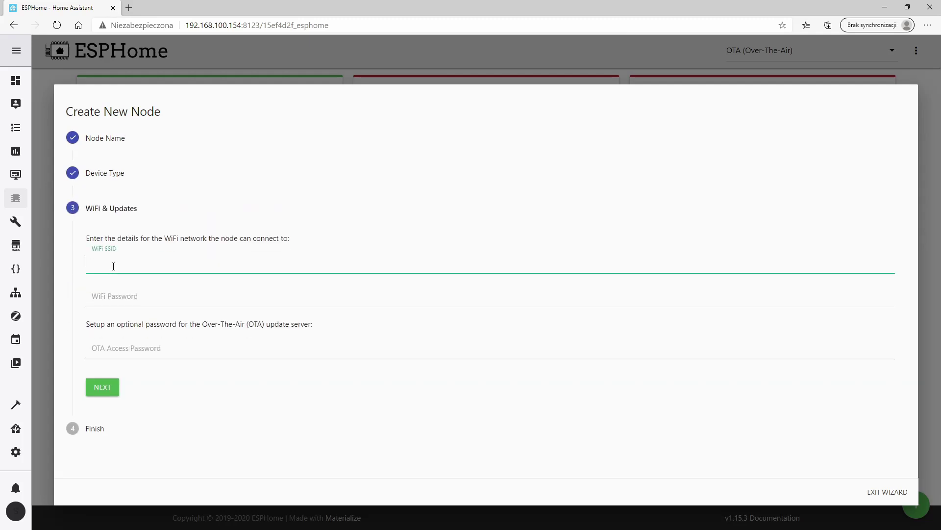
key("Tab")
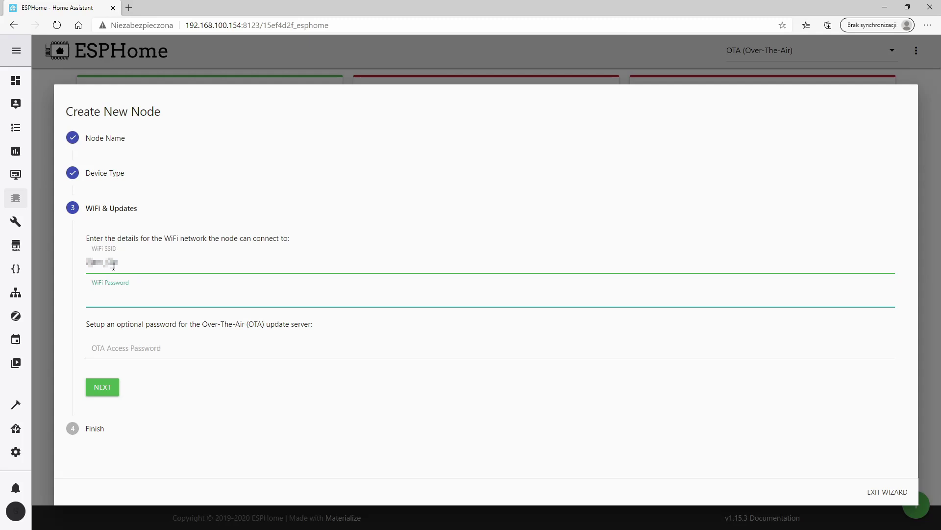
left_click(103, 387)
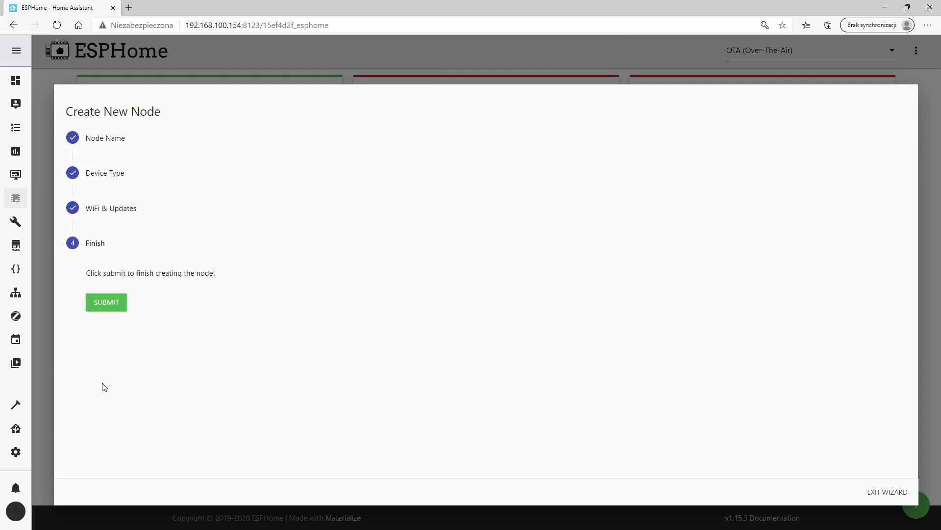
left_click(102, 305)
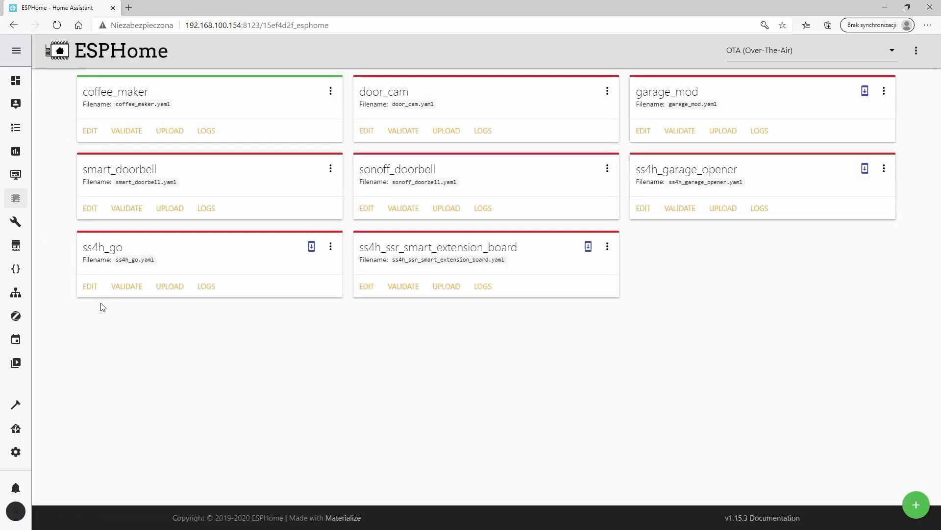
Step: Append the full ss4h_sd_config.txt contents to smart_doorbell.yaml, then save and close it
left_click(91, 208)
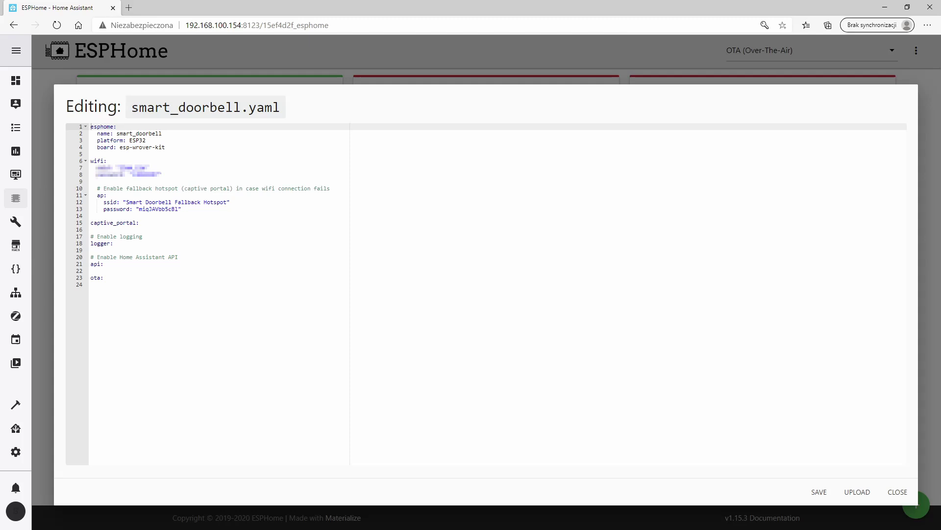
key("alt+Tab")
double_click(469, 231)
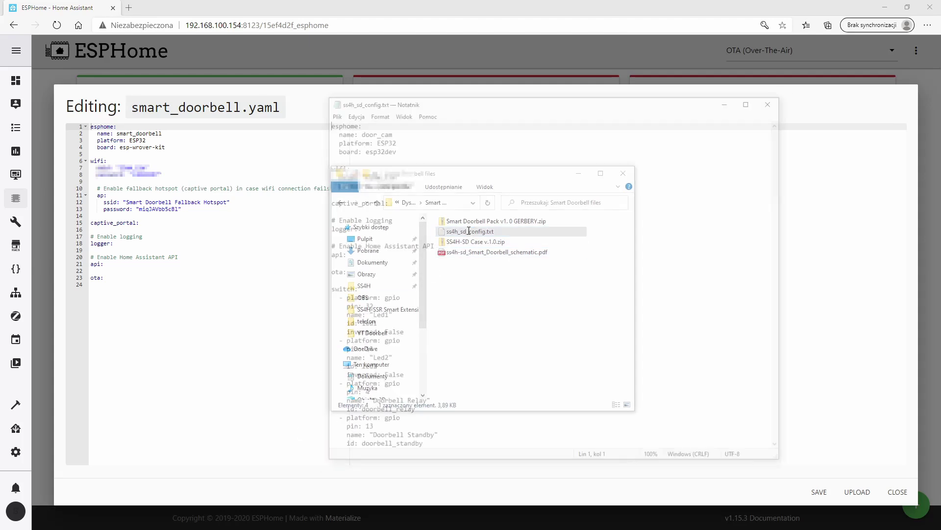
left_click_drag(327, 280, 413, 424)
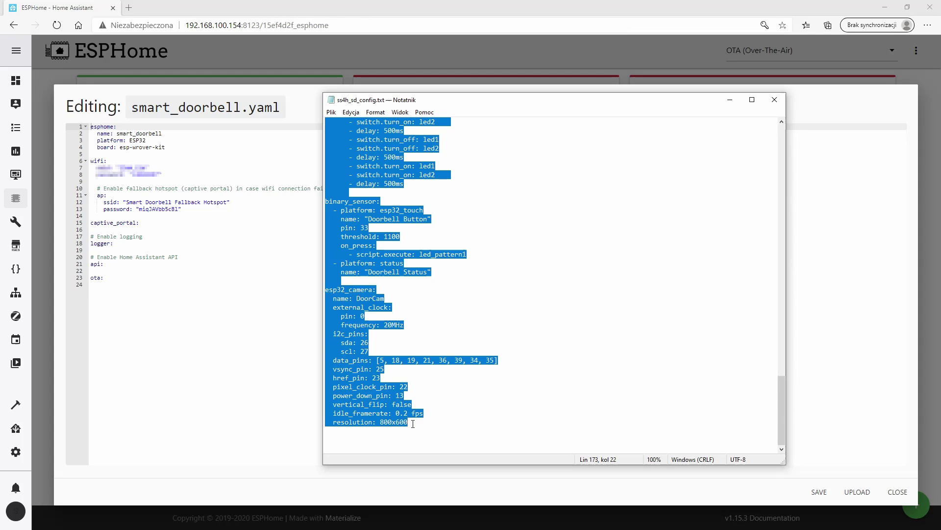
left_click(258, 362)
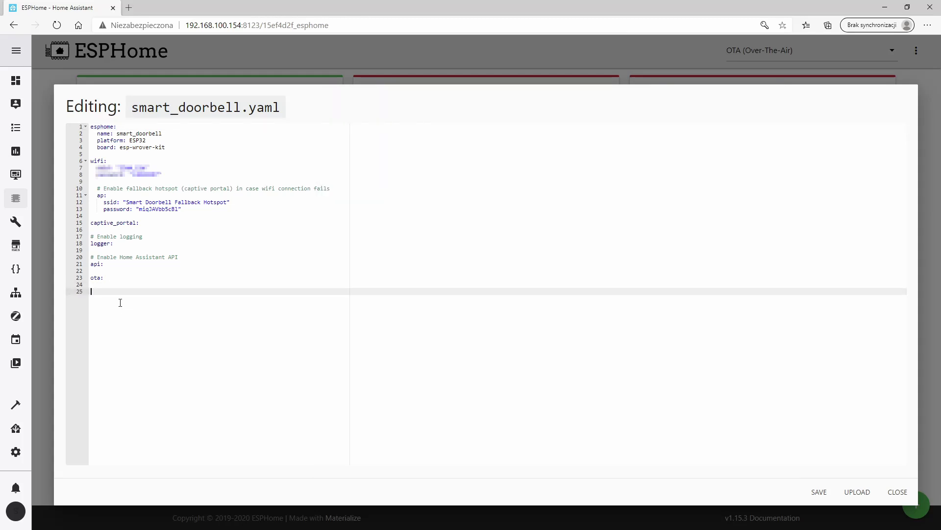
key("ctrl+v")
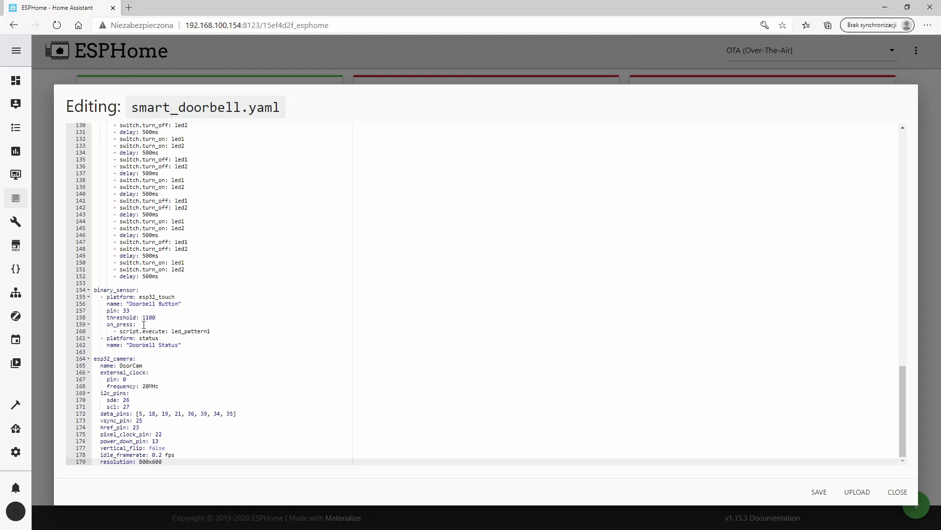
left_click(817, 493)
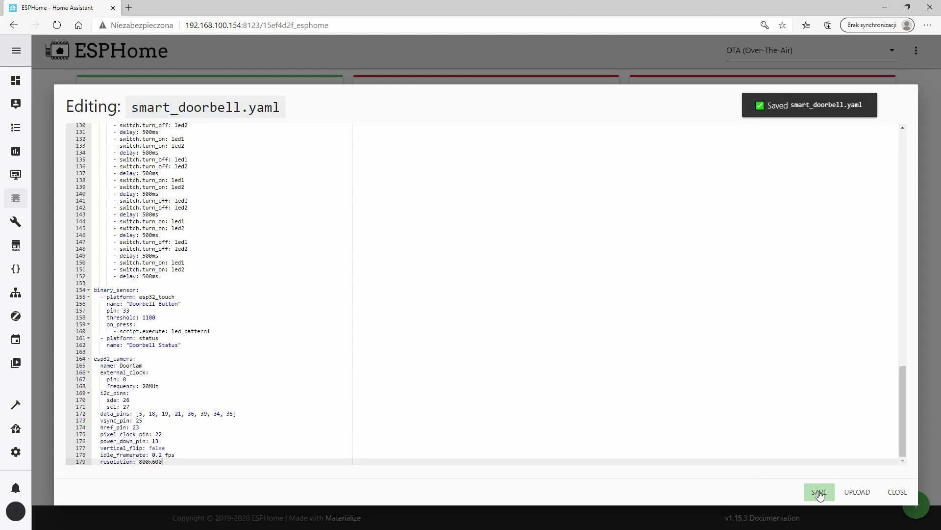
left_click(883, 491)
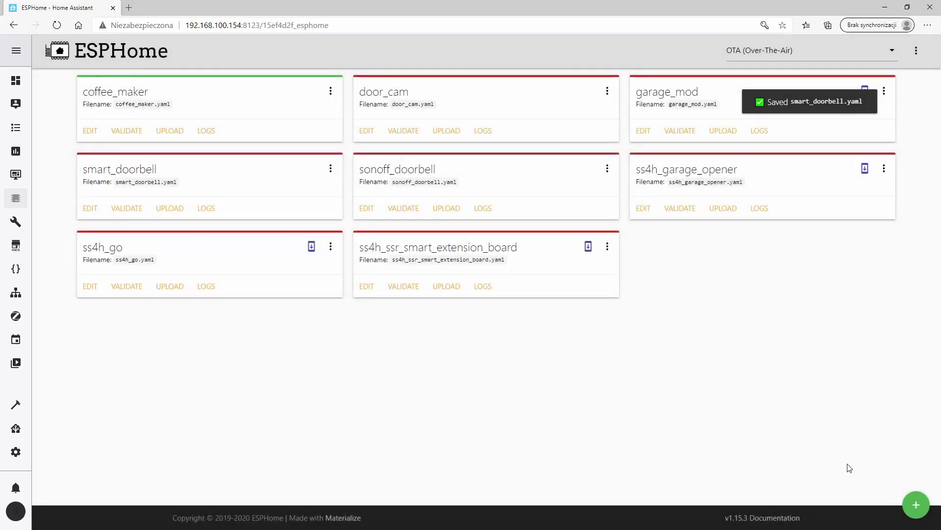
Step: Compile the smart_doorbell firmware from its ESPHome card
left_click(169, 208)
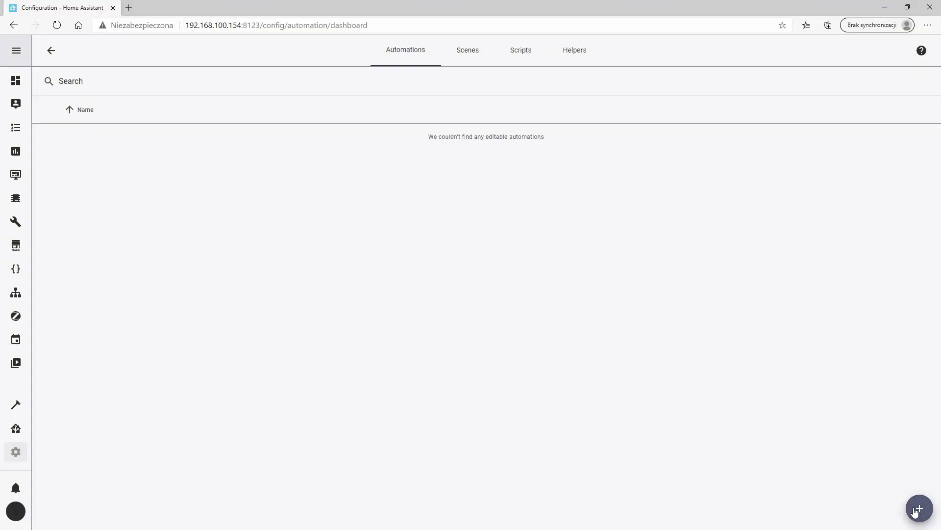
Step: Create a blank automation named 'iOS - Doorbell Automations'
left_click(919, 508)
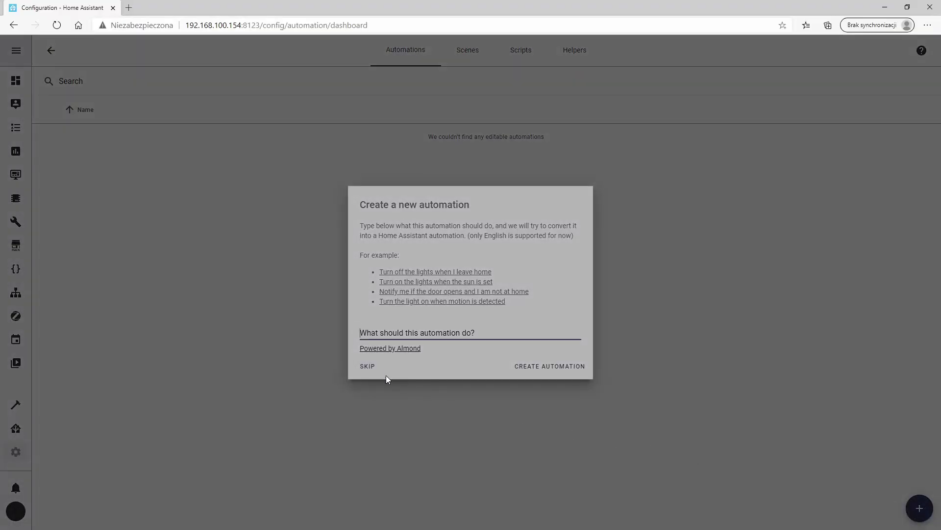
left_click(368, 367)
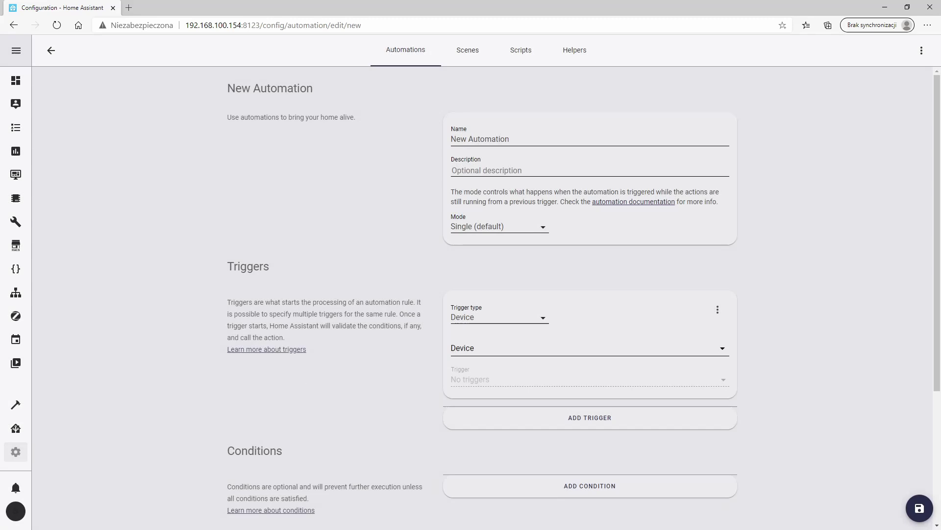
left_click_drag(510, 140, 433, 142)
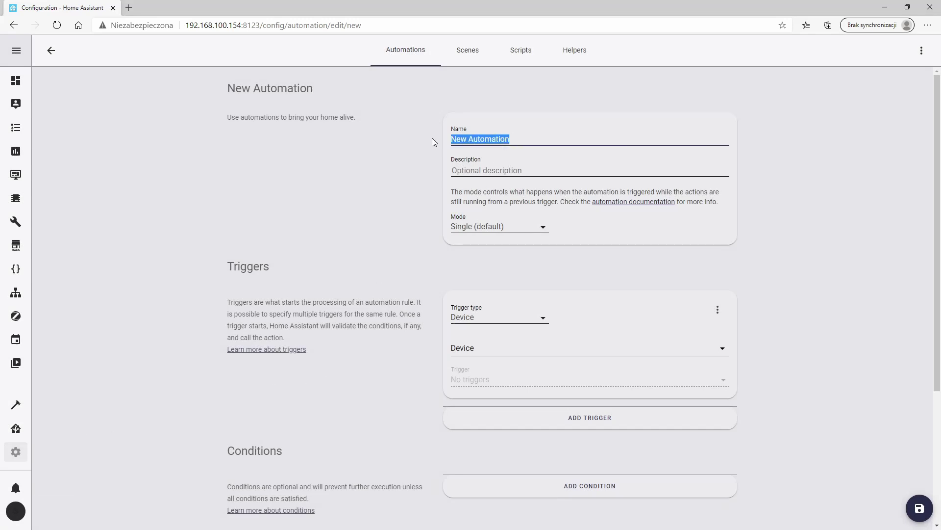
type("iOS - Doo")
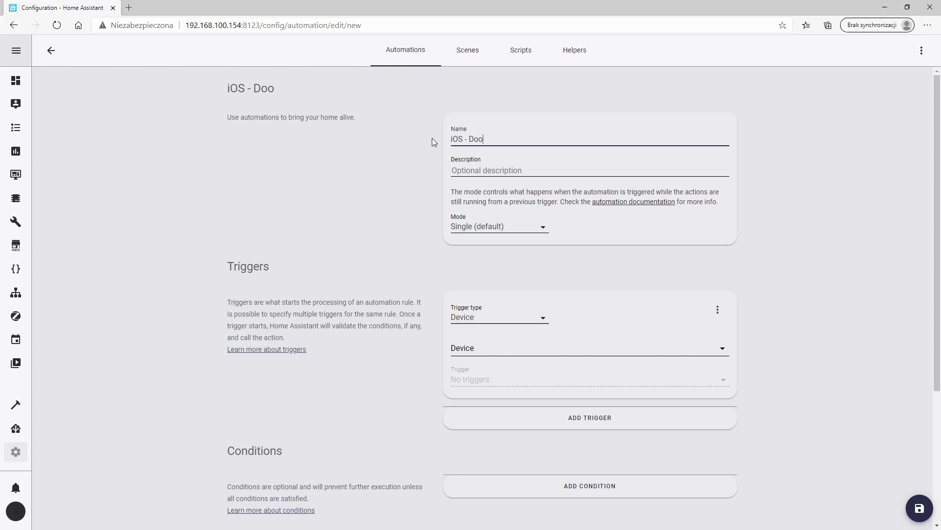
type("rbell Automations")
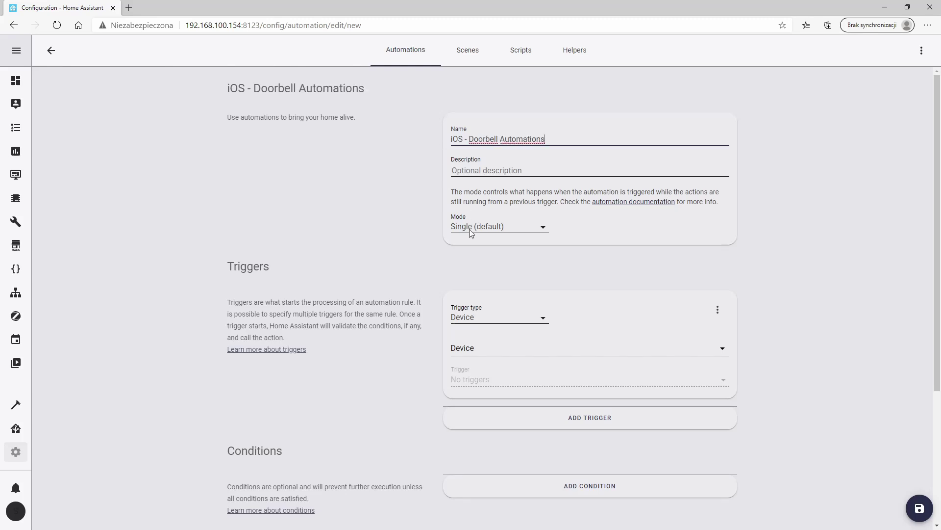
Step: Add a State trigger on binary_sensor.doorbell_button with to 'off' and for 'on'
left_click(490, 322)
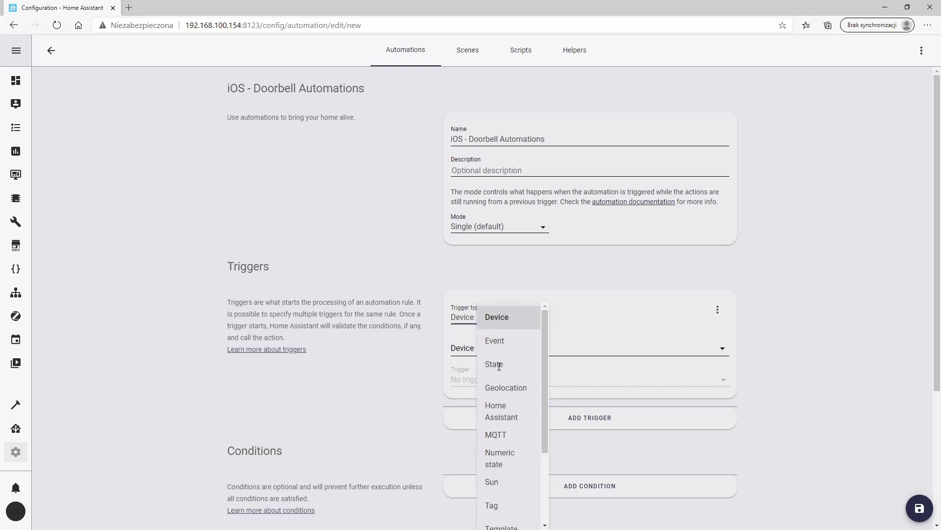
scroll(540, 478, "down", 3)
scroll(540, 478, "up", 3)
left_click(505, 363)
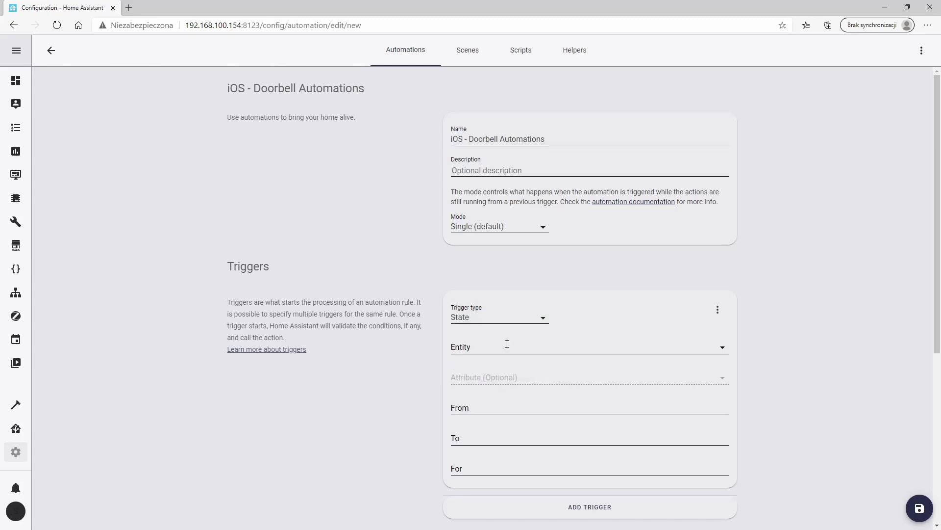
left_click(507, 341)
type("binary_sensor.doo")
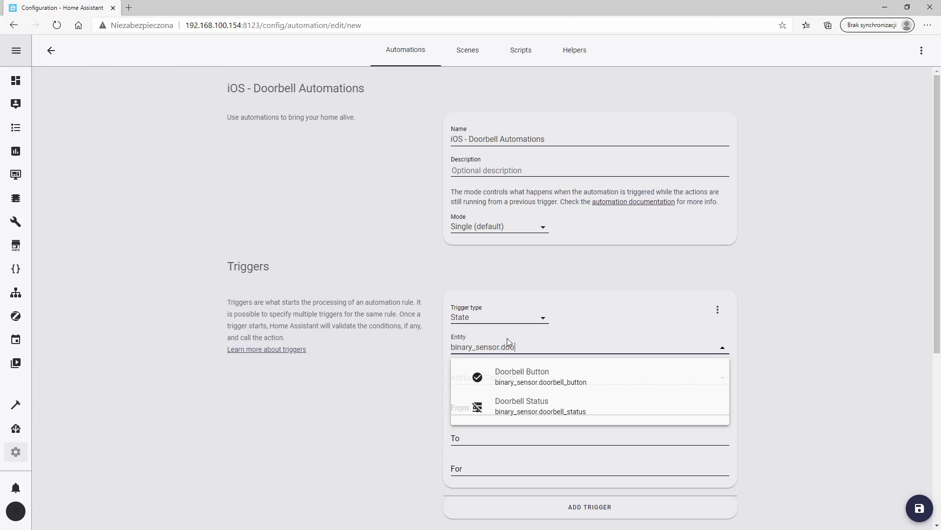
type("rbell_button")
key("Return")
left_click(488, 438)
type("off")
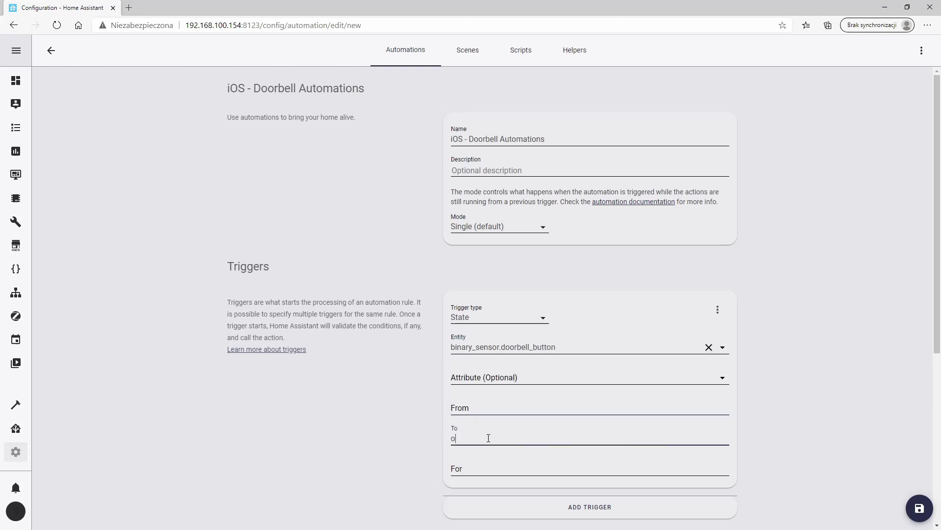
left_click(480, 469)
type("on")
Step: Add a service action calling the iPhone notify.mobile_app notification service
scroll(481, 471, "down", 5)
left_click(498, 408)
left_click(491, 431)
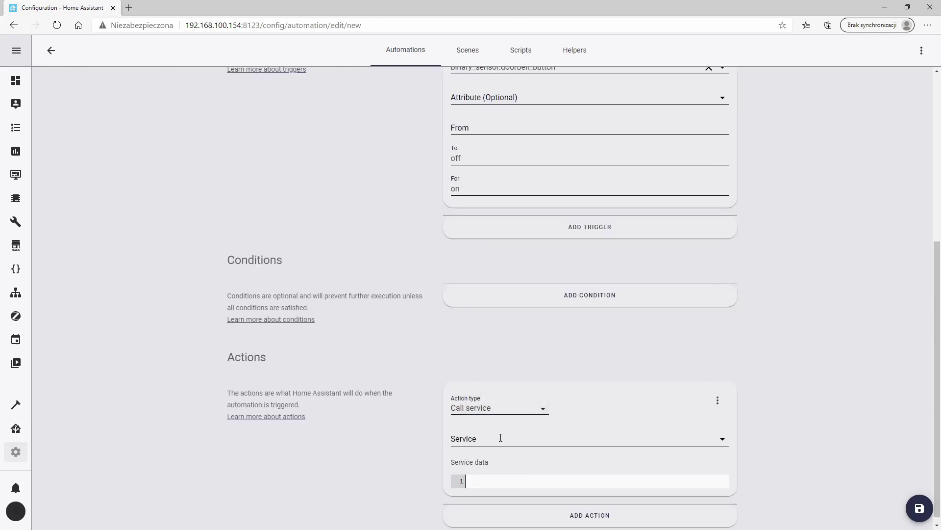
left_click(500, 438)
type("notify.mobile")
key("Return")
left_click(496, 481)
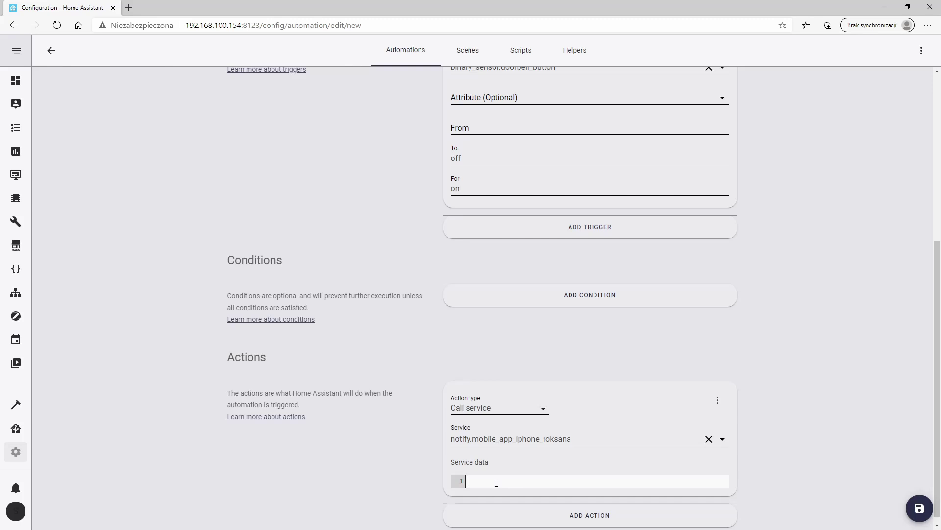
Step: Set notification title 'Knock Knock!', message 'Someone is at the door!', and a jpeg attachment
type("title: Knock Knock!")
key("Return")
type("message:")
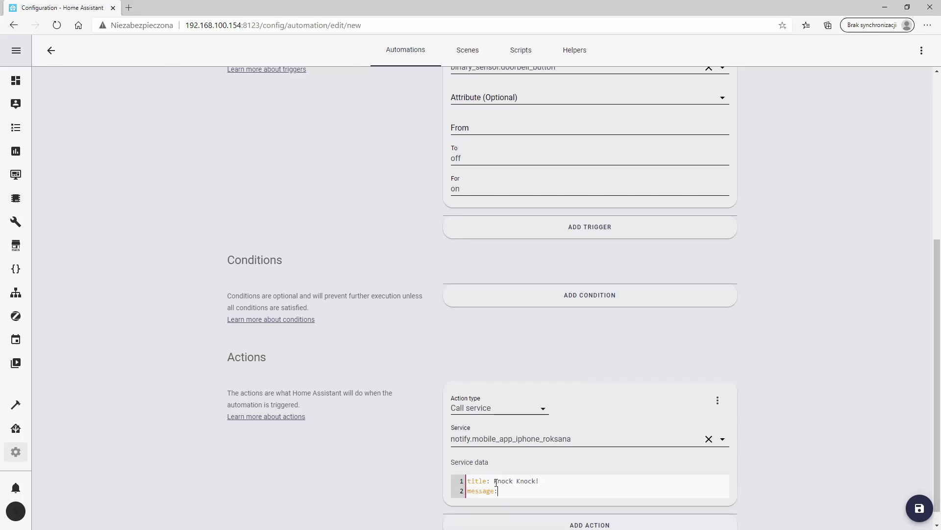
type(" Someone is at the door!")
key("Return")
type("data:")
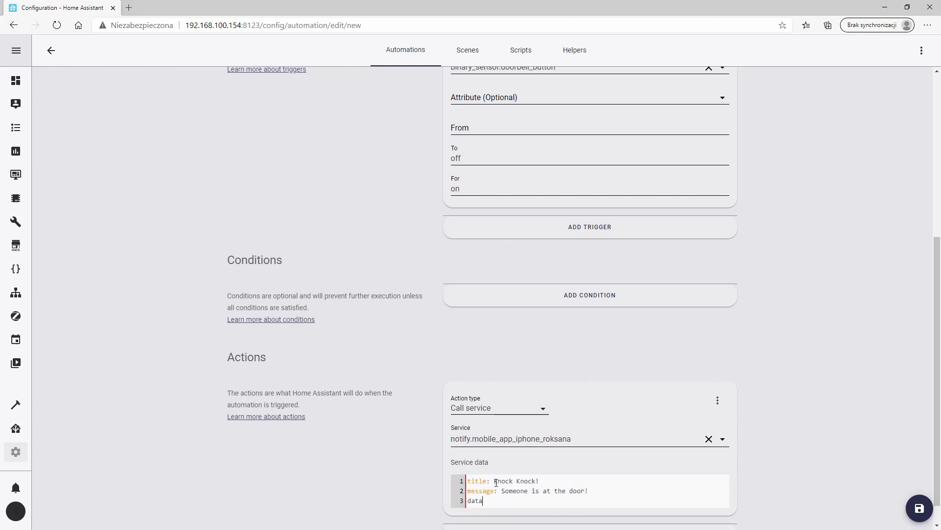
key("Return")
type("attachment:")
key("Return")
type("content-type: j")
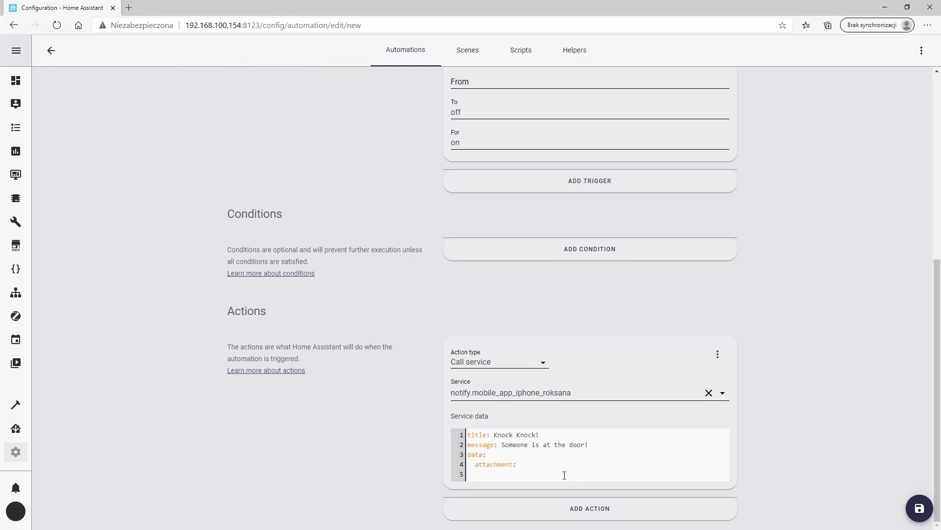
type("peg")
Step: Add push category camera with entity camera.doorcam and save the automation
key("Return")
type("push:")
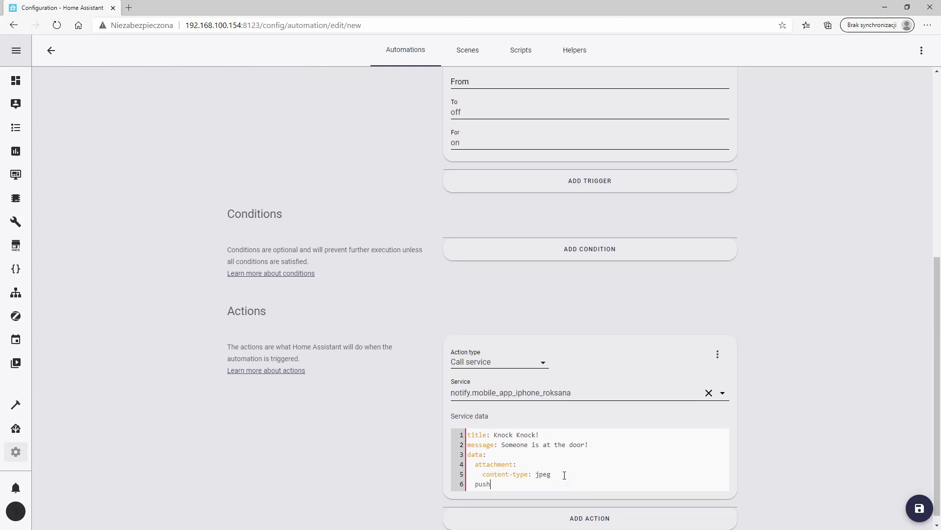
key("Return")
type("category: camera")
key("Return")
type("entity_id: camera.doorcam")
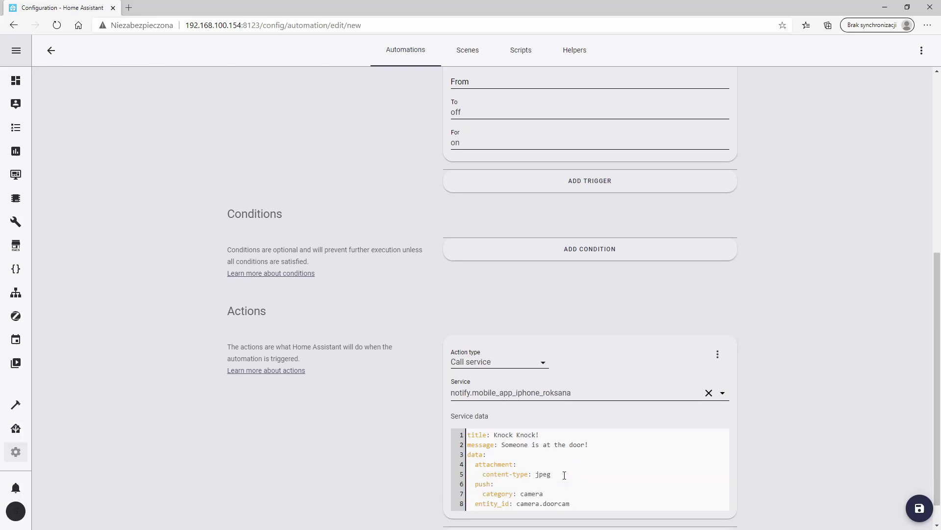
scroll(565, 475, "down", 1)
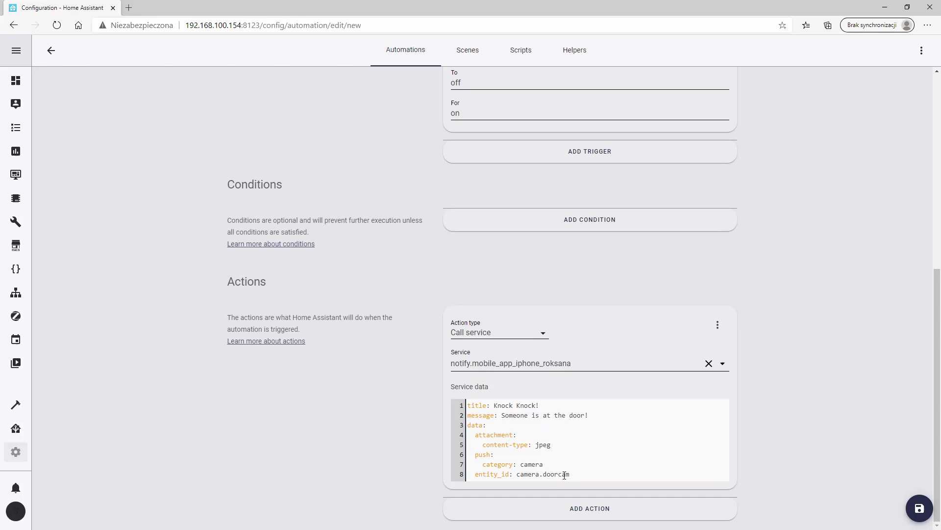
left_click(920, 509)
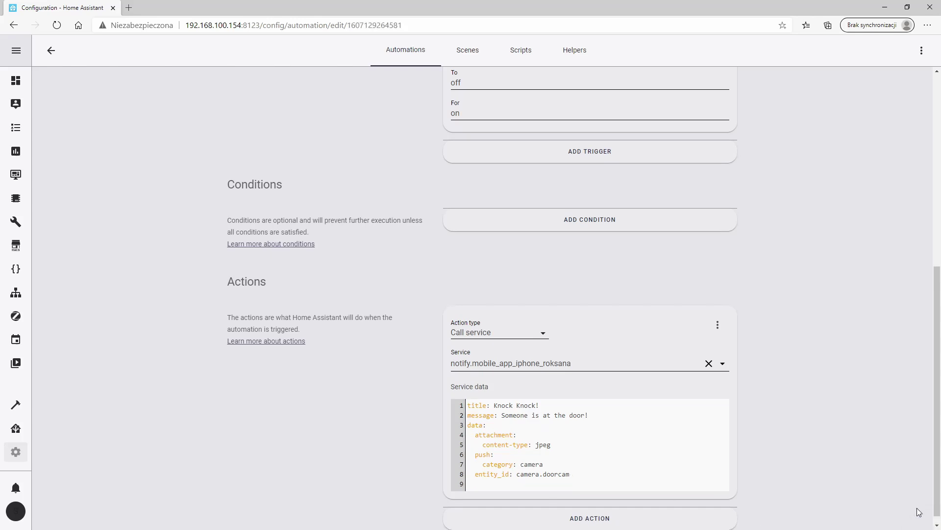
Step: Add an ios push category 'Doorbell Alert iOS' with identifier 'camera' to configuration.yaml
left_click(15, 221)
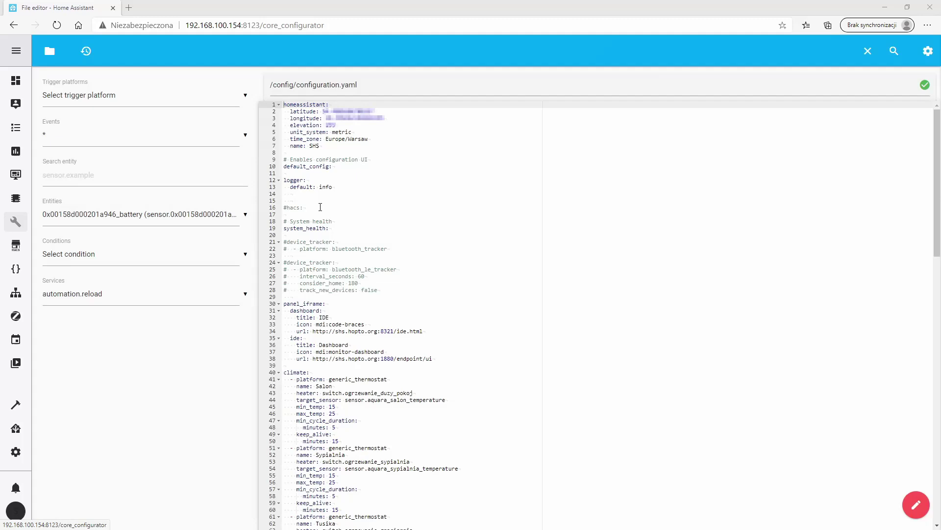
left_click(294, 198)
type("ios:")
key("Return")
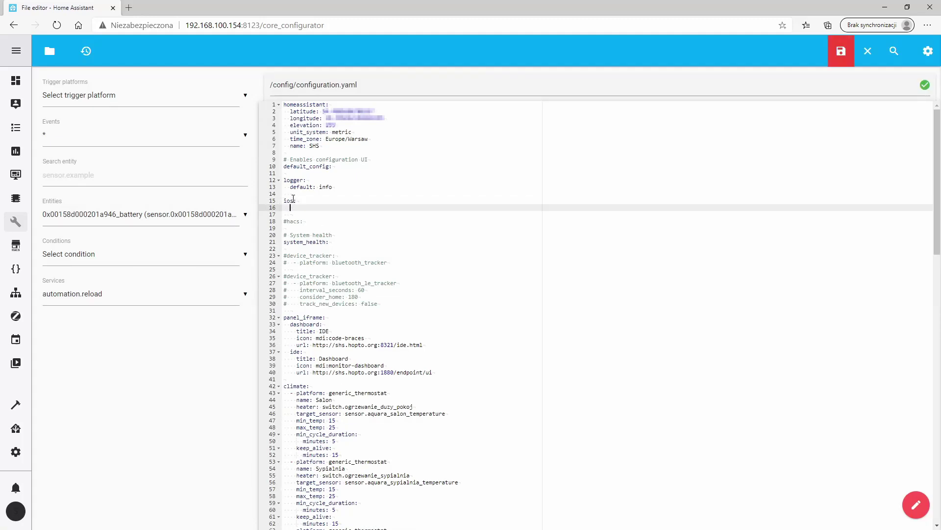
type("push:")
key("Return")
type("categories:")
key("Return")
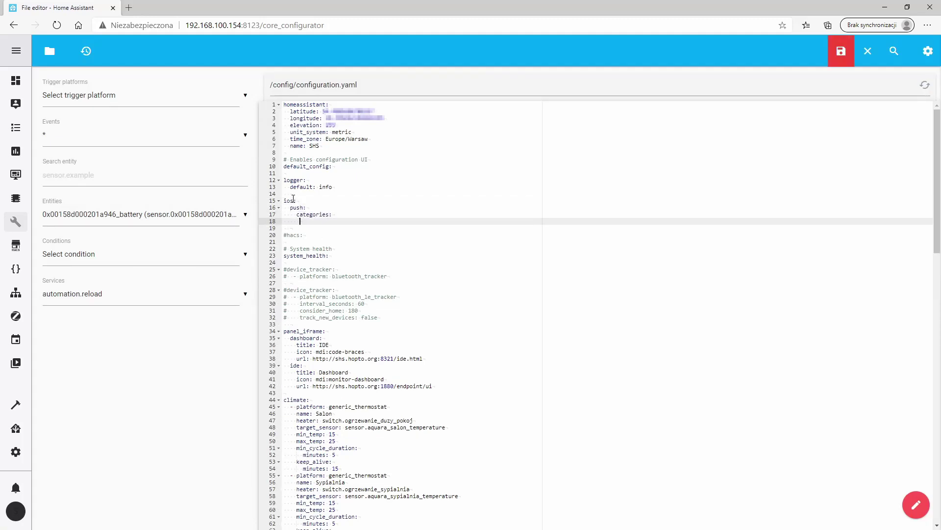
type("- name: Doorbell Alert iOS")
key("Return")
type("identifier: 'camera'")
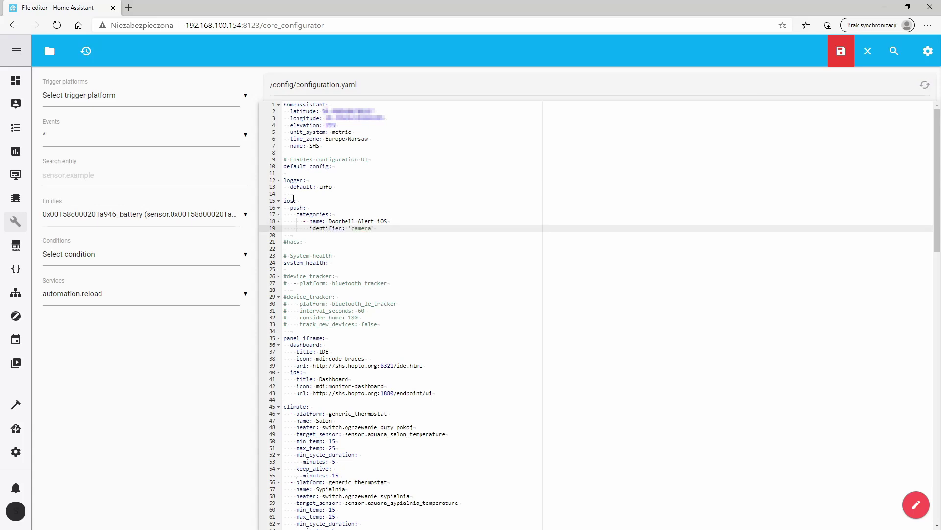
Step: Give the category actions LET_IN_iOS titled 'LET IN' and IGNORE_IOS titled 'IGNORE'
key("Return")
type("actions:")
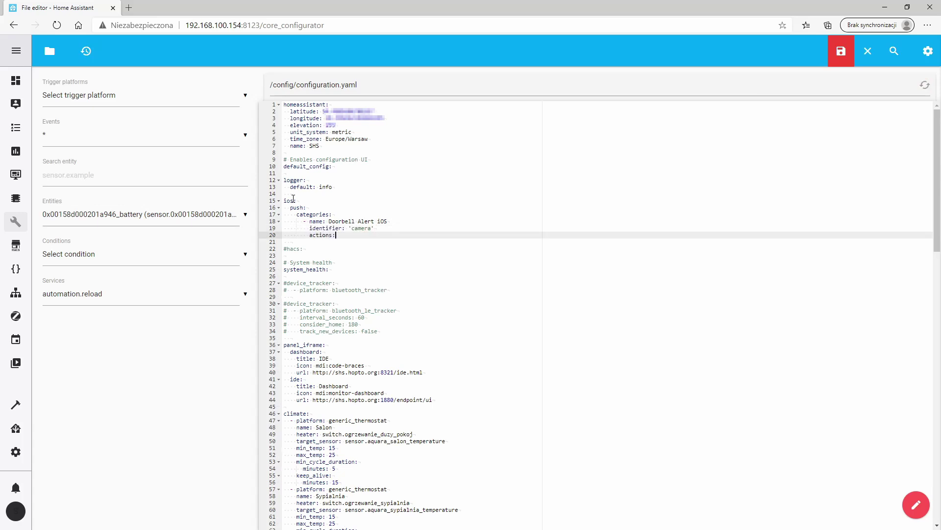
key("Return")
type("- identifier: '")
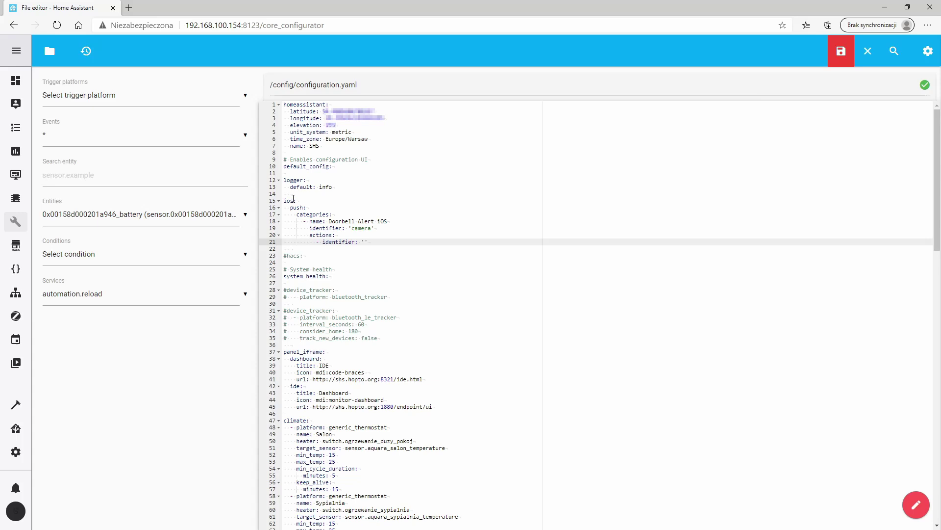
type("LET_IN_iOS'")
key("Return")
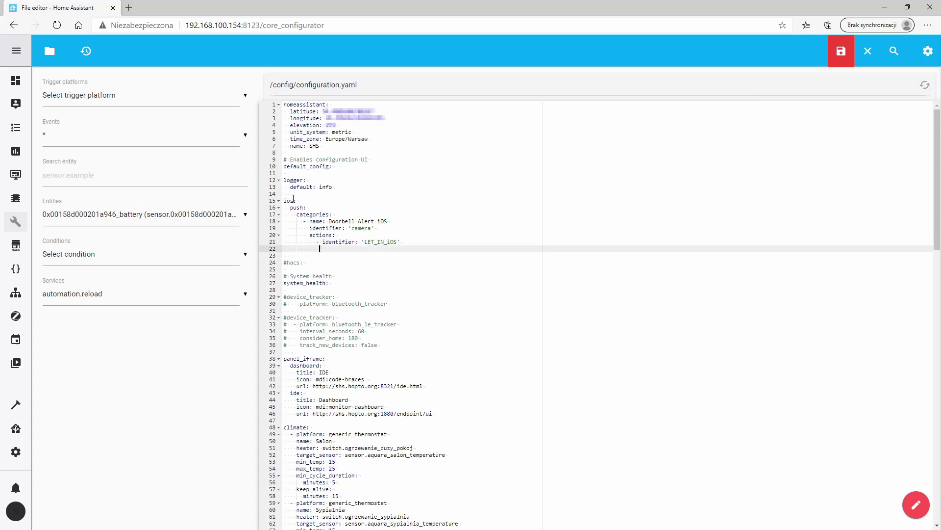
type("title: 'LET IN'")
key("Return")
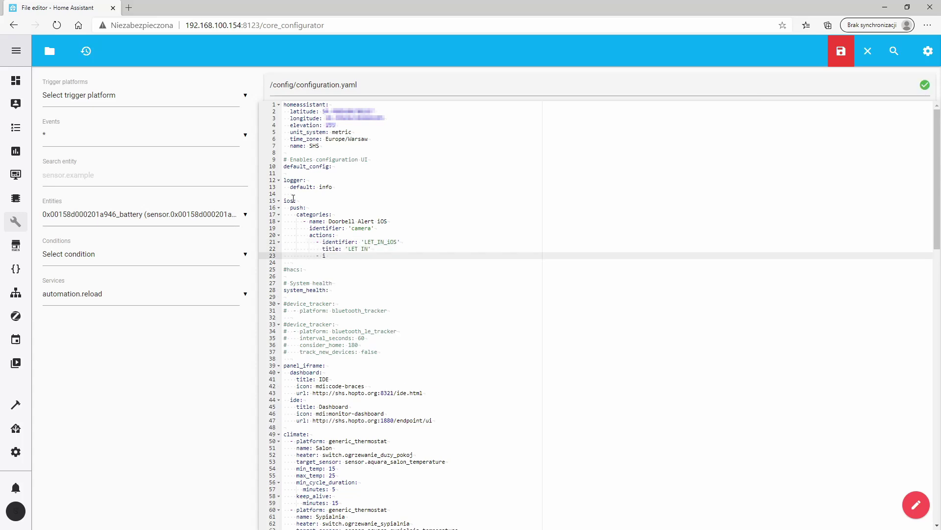
type("- identifier: 'IGNORE_IOS'")
left_click(390, 242)
left_click(408, 253)
key("Return")
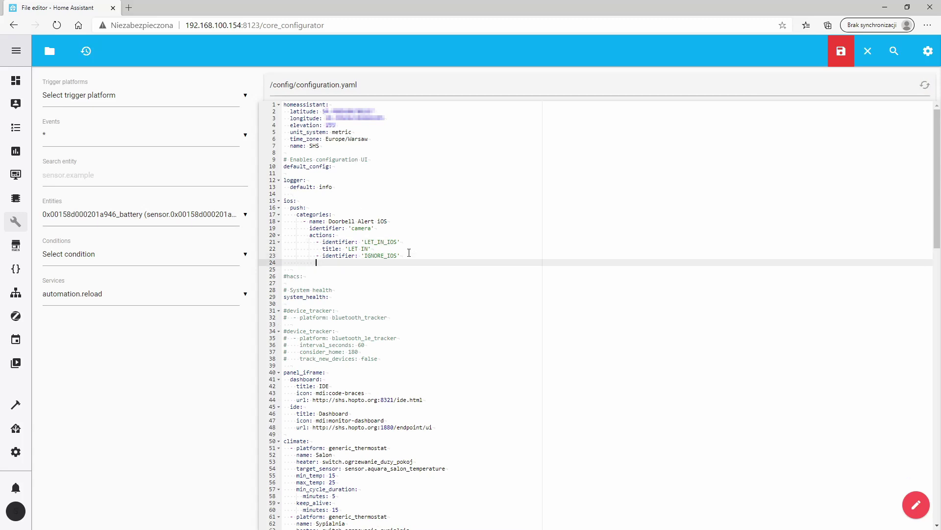
type("title: 'IGNORE")
Step: Save configuration.yaml and start a blank automation named 'iOS - Doorbell Actions'
left_click(840, 53)
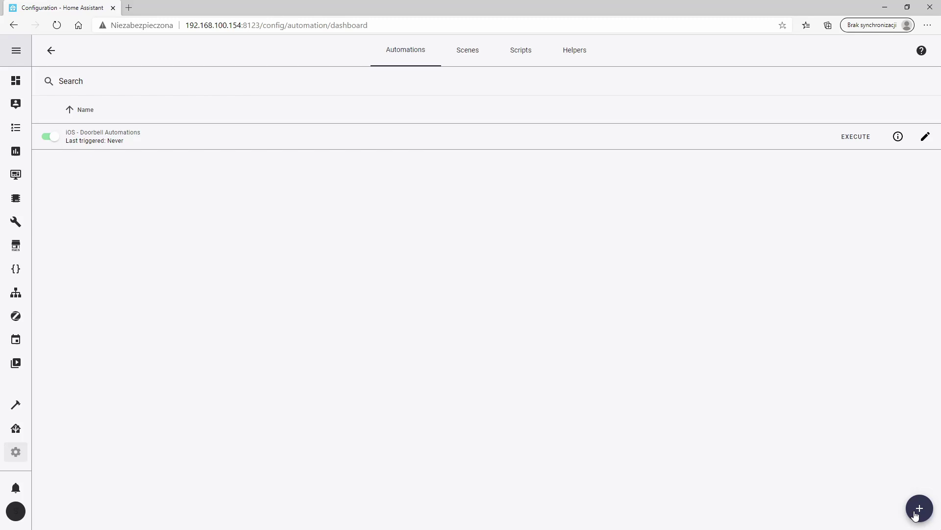
left_click(917, 505)
left_click(368, 375)
type("i")
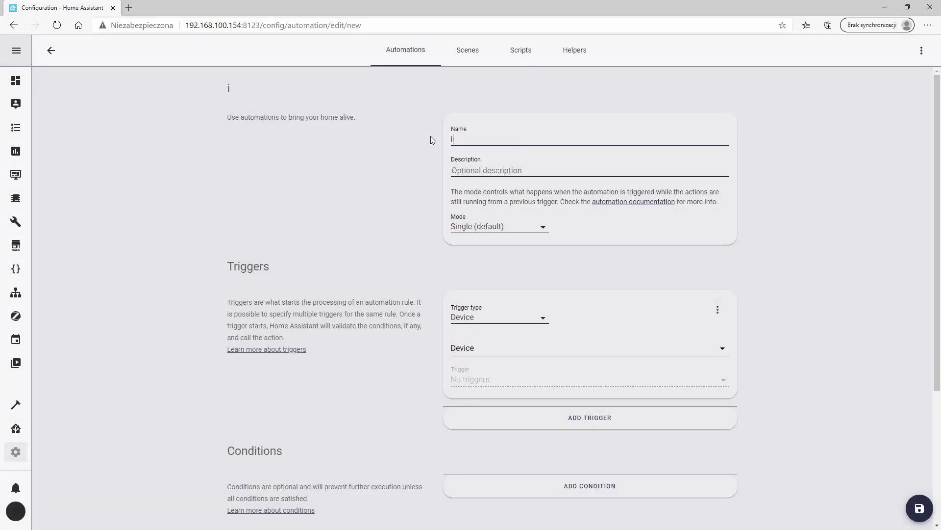
type("OS - Doorbell Acions")
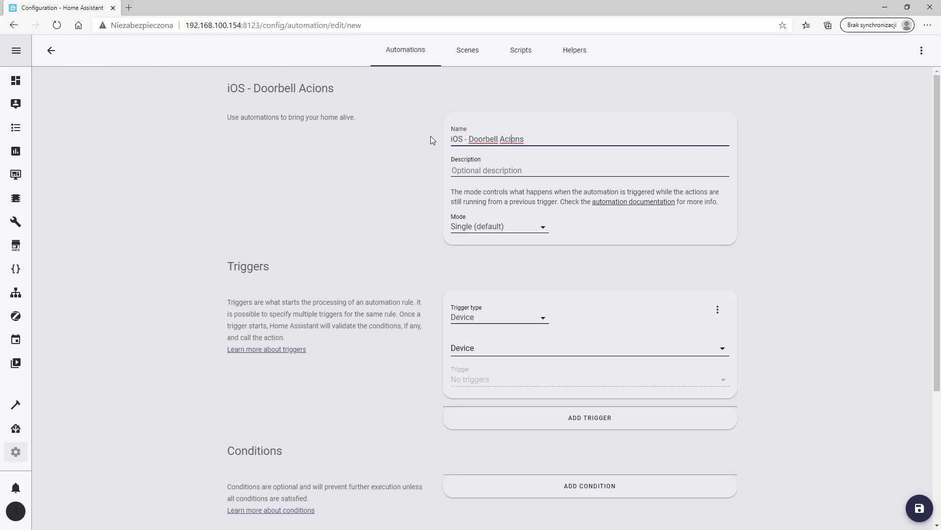
key("Left")
key("Left")
key("Left")
key("Left")
type("t")
Step: Add an Event trigger on ios.notification_action_fired with actionName event data
scroll(509, 166, "down", 4)
left_click(508, 127)
left_click(508, 149)
left_click(507, 157)
type("ios.")
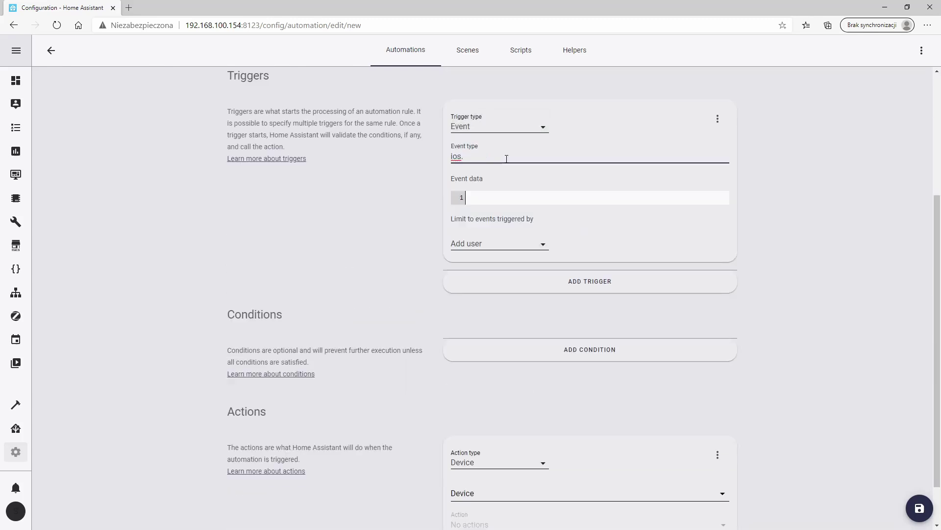
type("notification_action_fired")
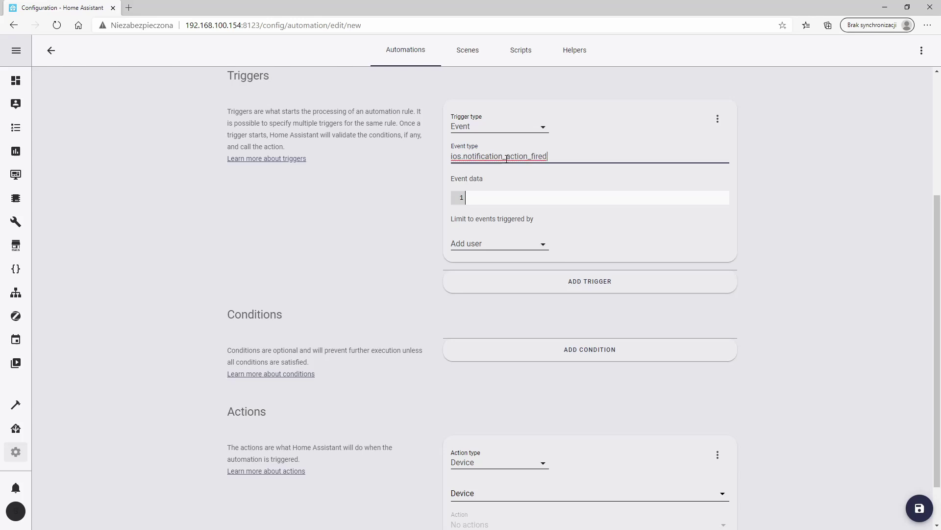
left_click(498, 197)
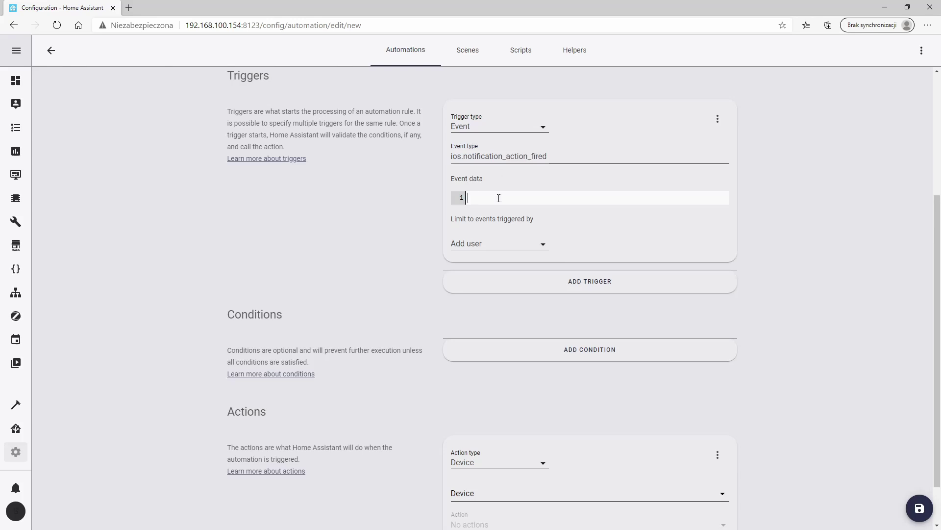
type("actionName: LET_IN_IOS")
Step: Add a switch.turn_on action targeting the Template Doorbell switch and save the automation
scroll(490, 294, "down", 1)
left_click(490, 407)
left_click(512, 517)
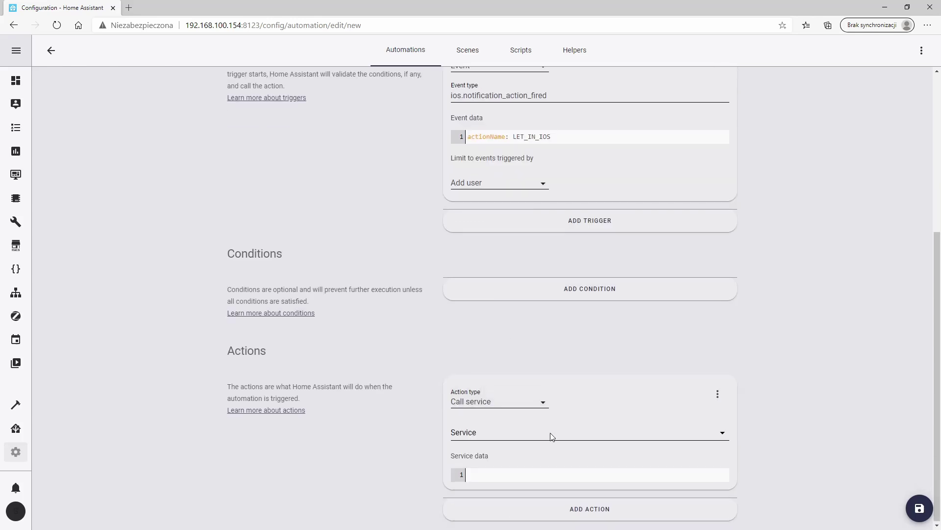
left_click(547, 434)
type("service")
key("BackSpace")
key("BackSpace")
key("BackSpace")
key("BackSpace")
key("BackSpace")
key("BackSpace")
type("switc")
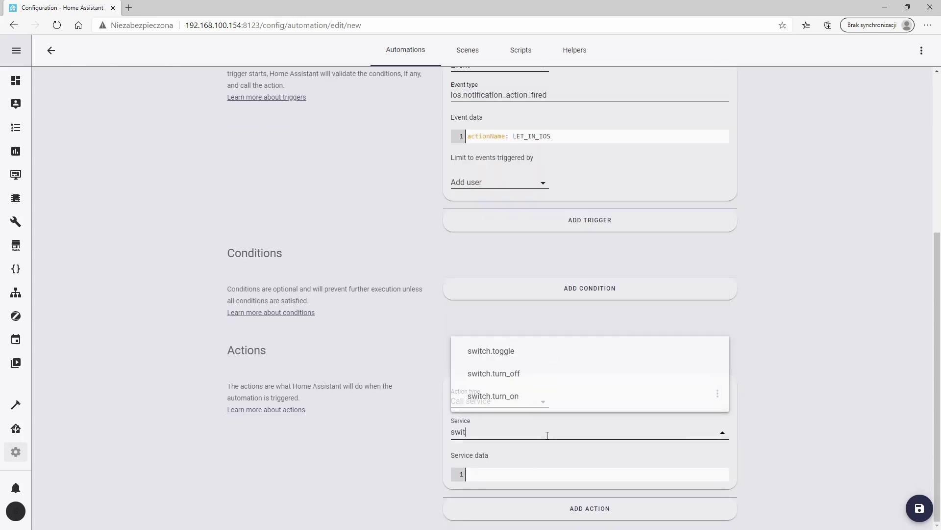
left_click(514, 395)
left_click(502, 465)
type("switch.")
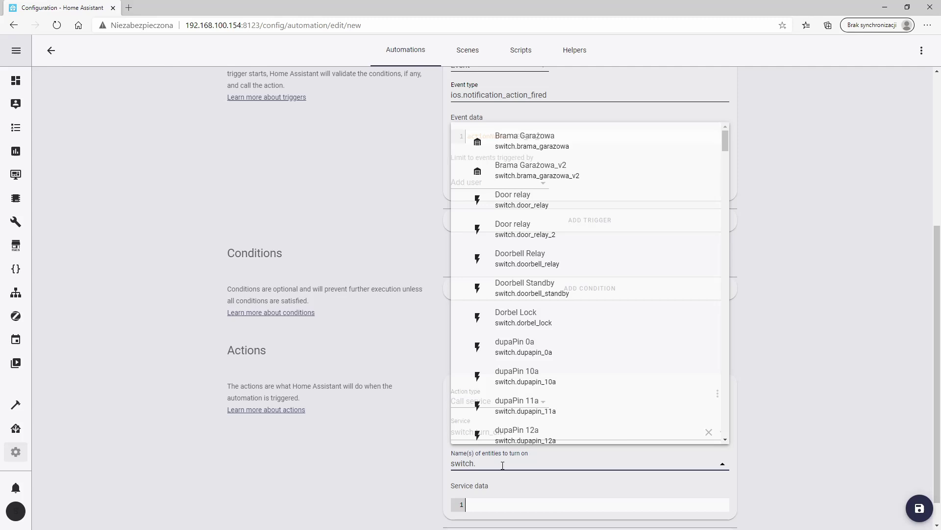
type("tem")
left_click(513, 422)
scroll(686, 465, "down", 1)
left_click(919, 508)
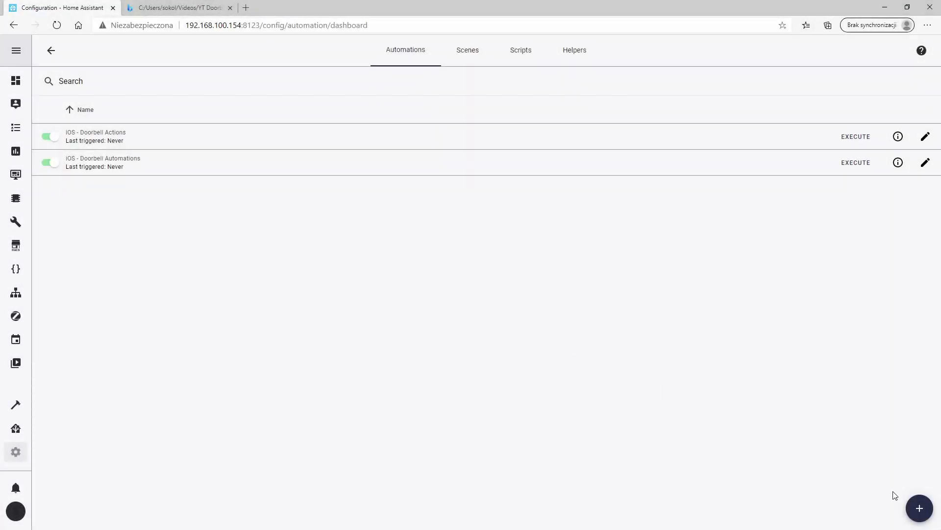
Step: Create a blank automation named 'Android - Doorbell Automation'
left_click(919, 508)
left_click(370, 367)
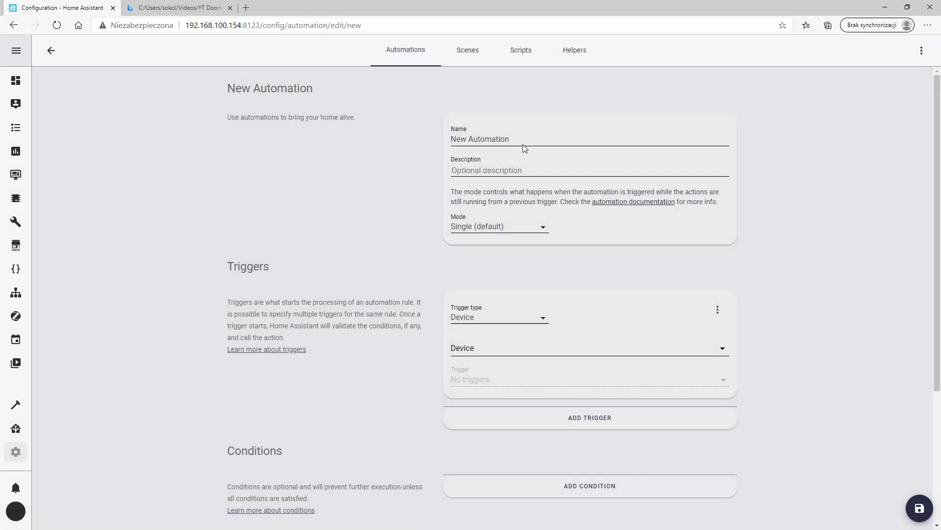
triple_click(523, 141)
type("Android - Doorbell Automation")
Step: Add a State trigger on binary_sensor.doorbell_button changing from off to on
scroll(428, 139, "down", 3)
left_click(497, 178)
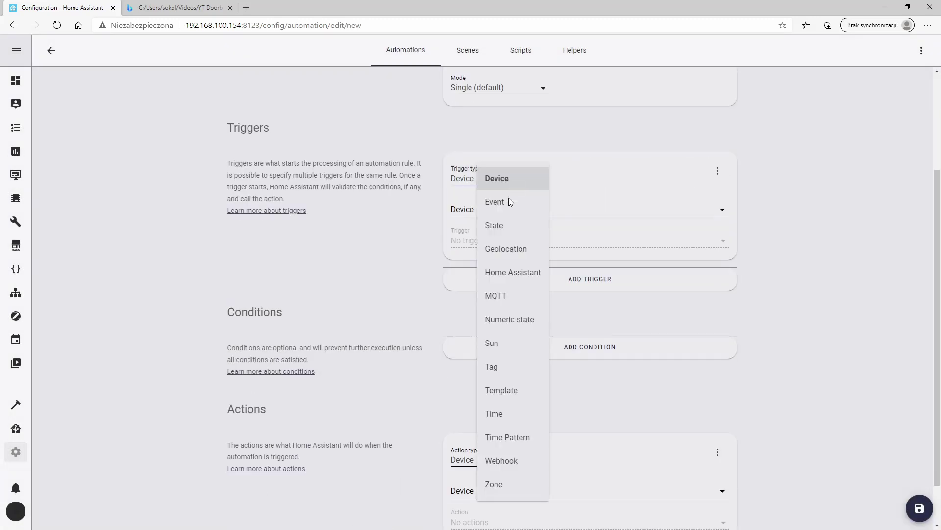
left_click(494, 225)
left_click(539, 208)
type("binary_sensor.door")
left_click(520, 239)
left_click(523, 269)
type("off")
key("Tab")
type("on")
Step: Add a camera.snapshot action on camera.doorcam saving to /config/www/snapshot.jpg
scroll(523, 279, "down", 5)
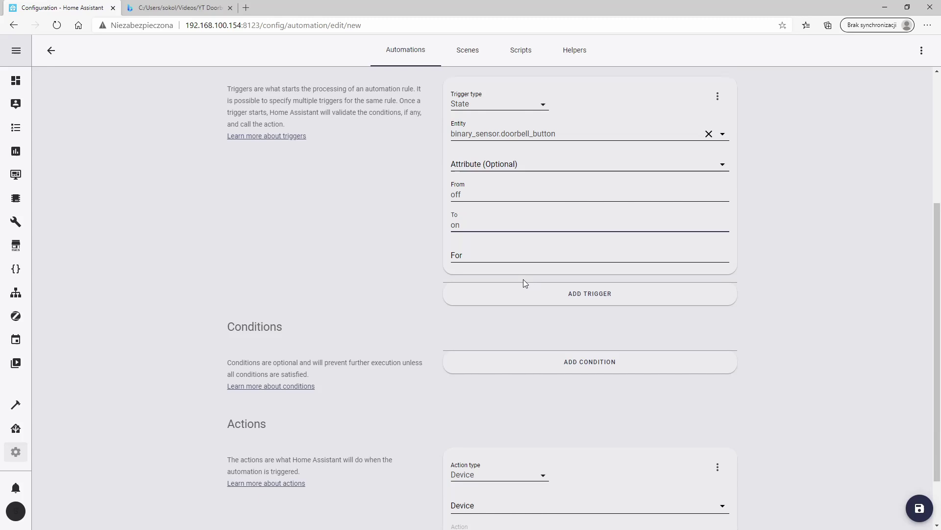
left_click(490, 404)
left_click(507, 521)
type("camera.sn")
left_click(516, 396)
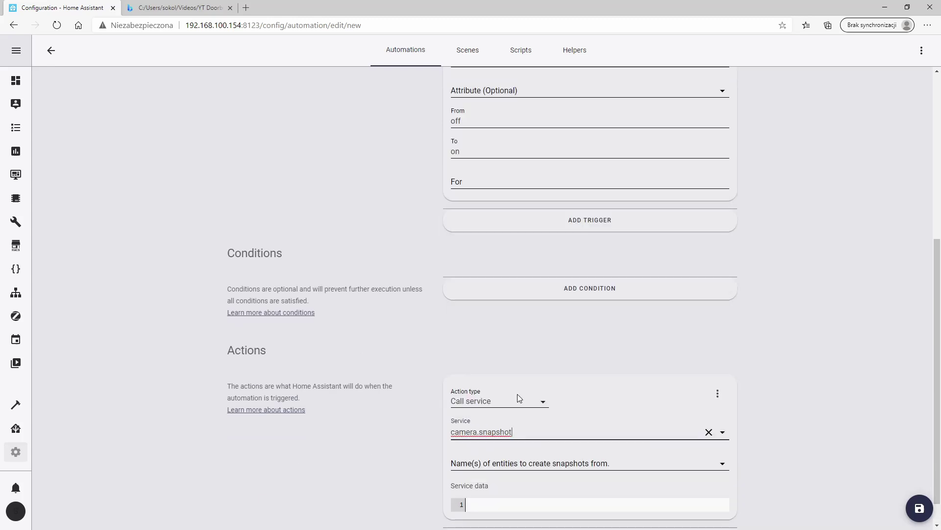
type("camera")
left_click(514, 397)
left_click(494, 474)
type("filena")
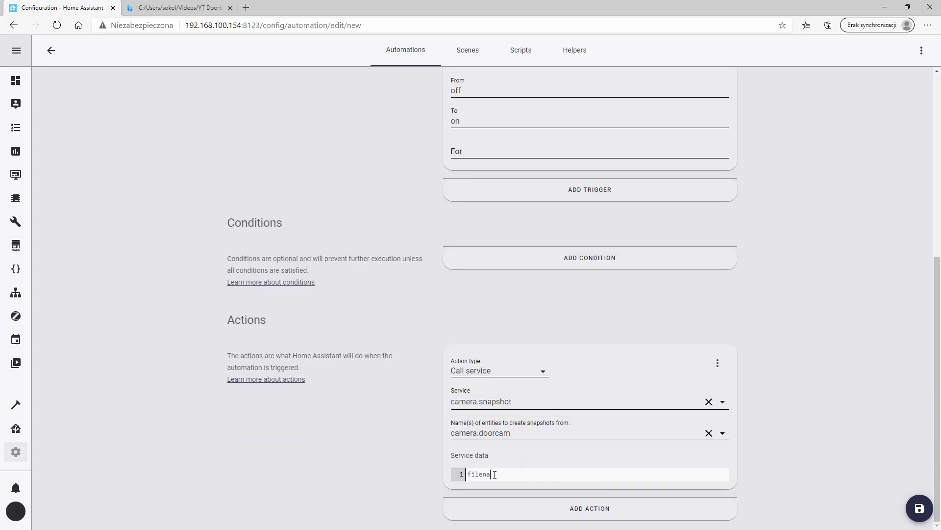
type("me: /config/www/snapshot.jpg")
Step: Add a second service action calling notify.mobile_app_sm_g973f
left_click(589, 507)
left_click(495, 517)
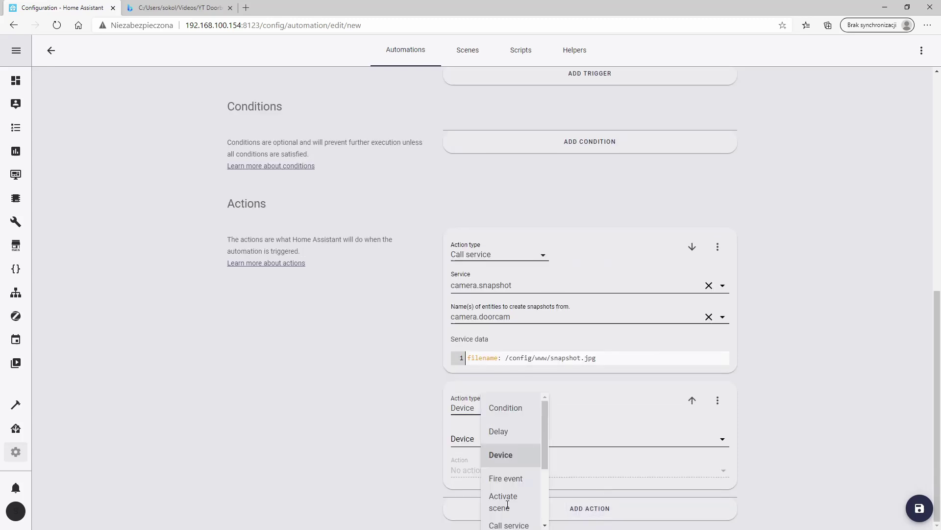
left_click(505, 523)
left_click(569, 433)
type("notify.m")
left_click(556, 395)
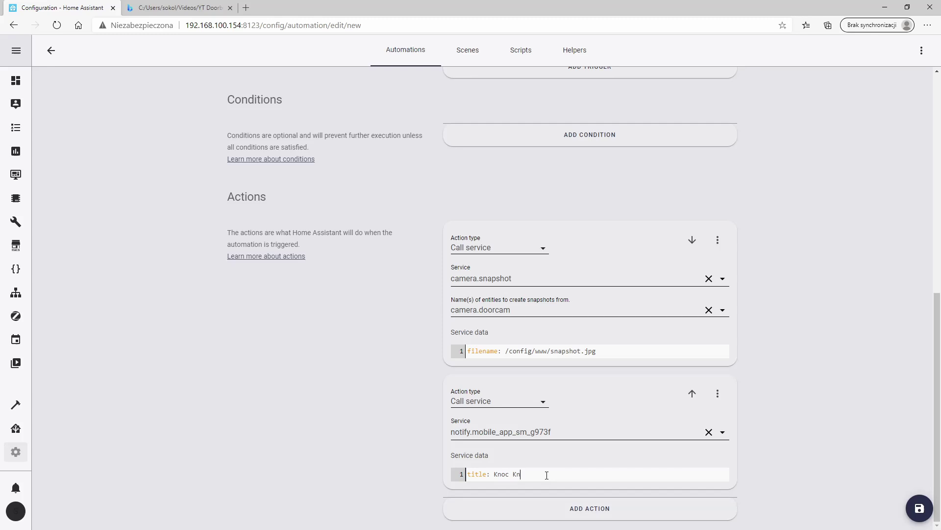
Step: Fix the title to 'Knock Knock!' and add message 'Someone is at the door!' with image local/snapshoot.jpg
key("Left")
type("k")
key("Left")
key("Left")
key("Left")
key("Left")
key("Left")
key("Left")
type("k")
key("End")
key("Return")
type("messag")
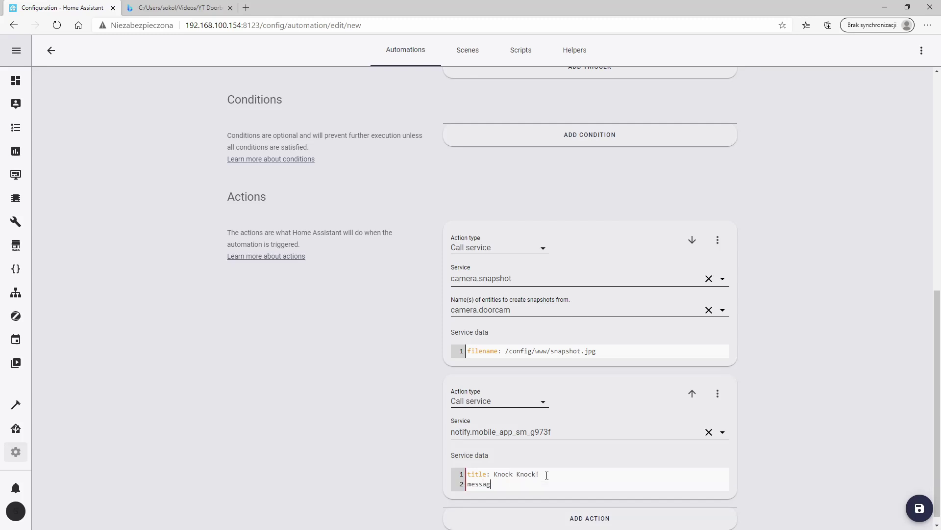
type("e: Someone is at the door!")
key("Return")
type("data:")
key("Return")
type("image")
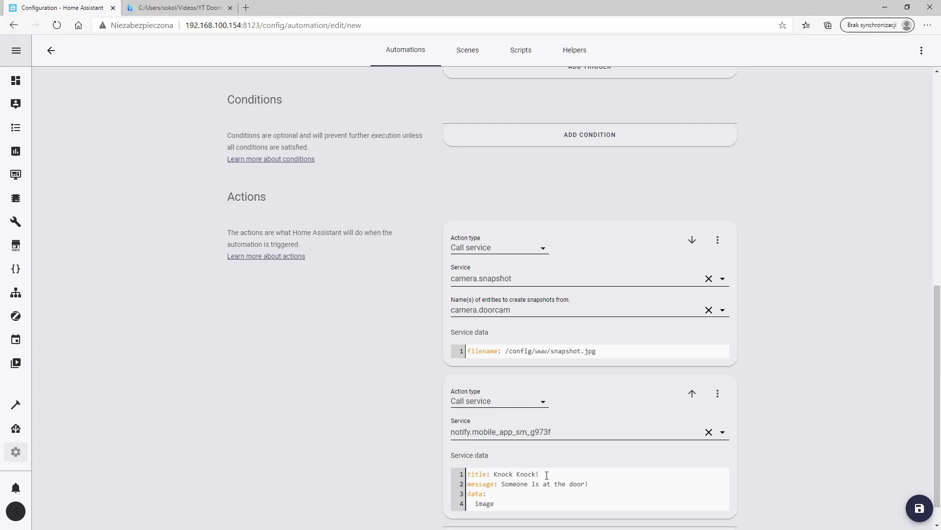
type(": local/snapshoot.jpg")
Step: Add LET IN (action_let_in) and IGNORE (action_ignore) notification actions and save the automation
key("Return")
type("actions:")
key("Return")
type("-")
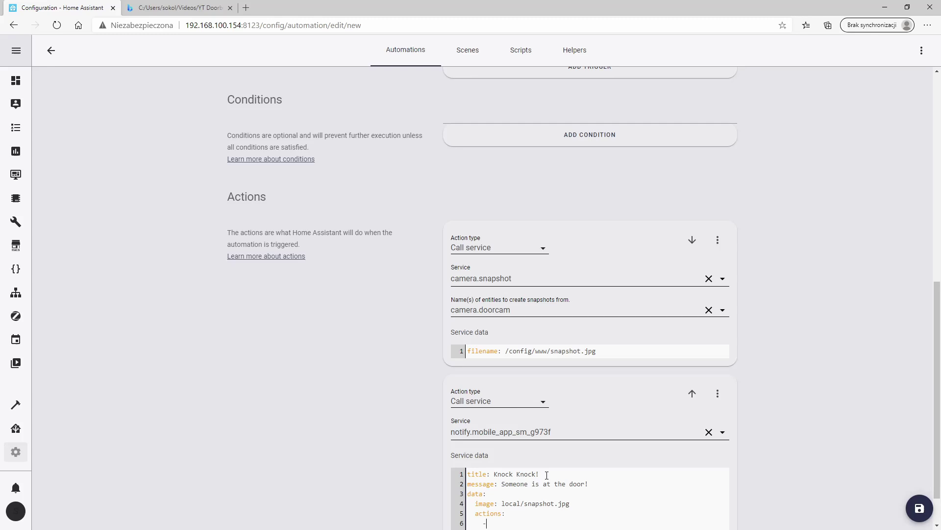
type(" action: action_let_in")
key("Return")
type("title: LET IN")
key("Return")
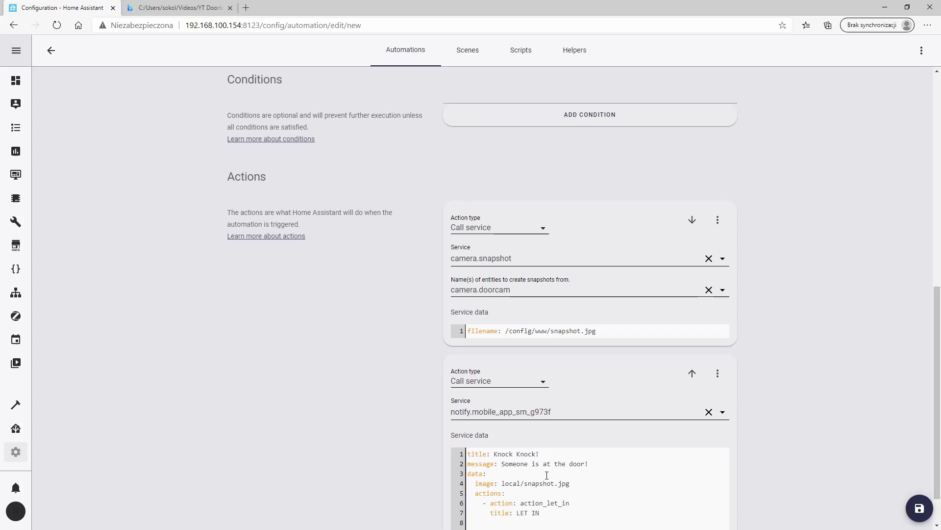
type("- action: action_ignore")
key("Return")
type("title IGNORE")
left_click(510, 522)
type(":")
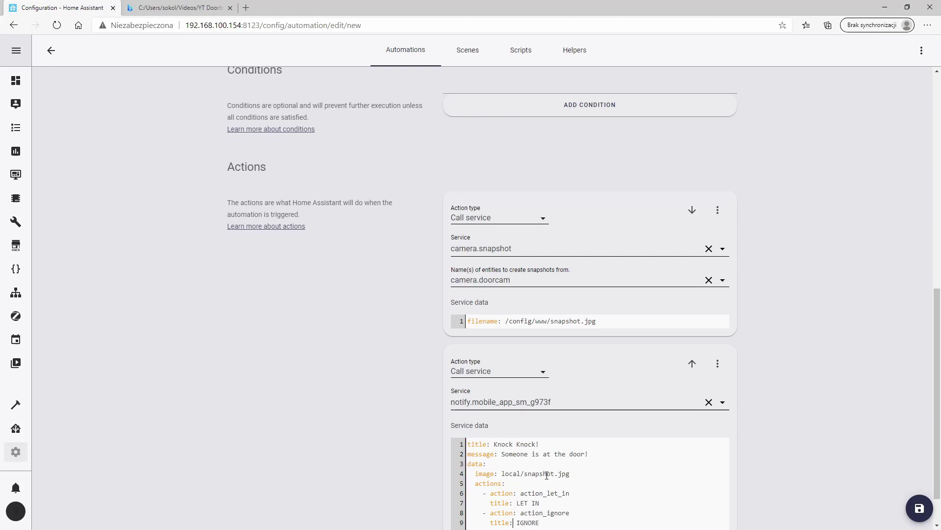
left_click(915, 506)
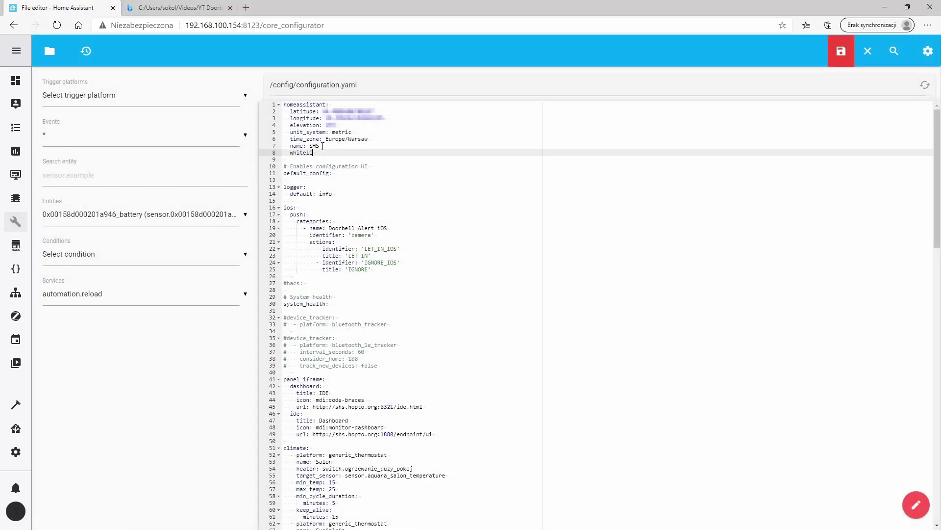
Step: Add 'whitelist_external_dirs: - /config/www' to configuration.yaml and save the file
type("st_external_dirs:")
key("Return")
type("- /config/www")
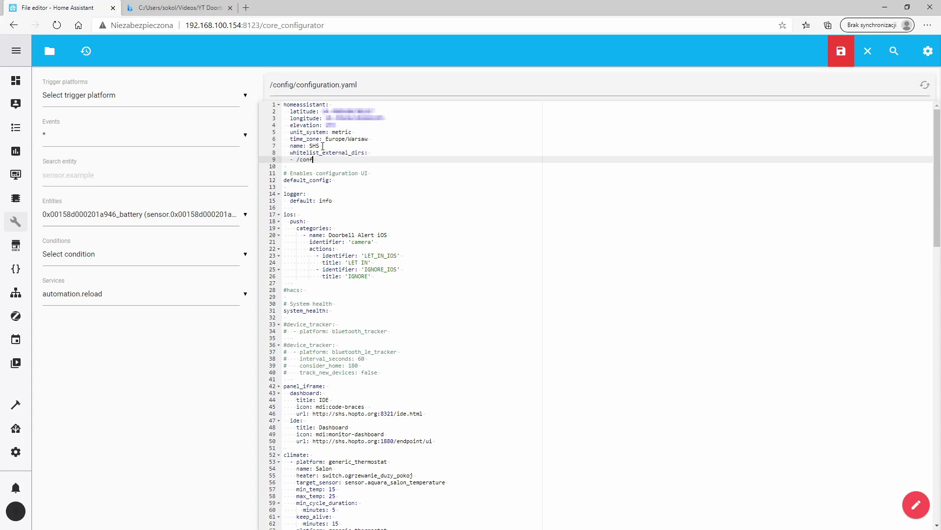
left_click(841, 51)
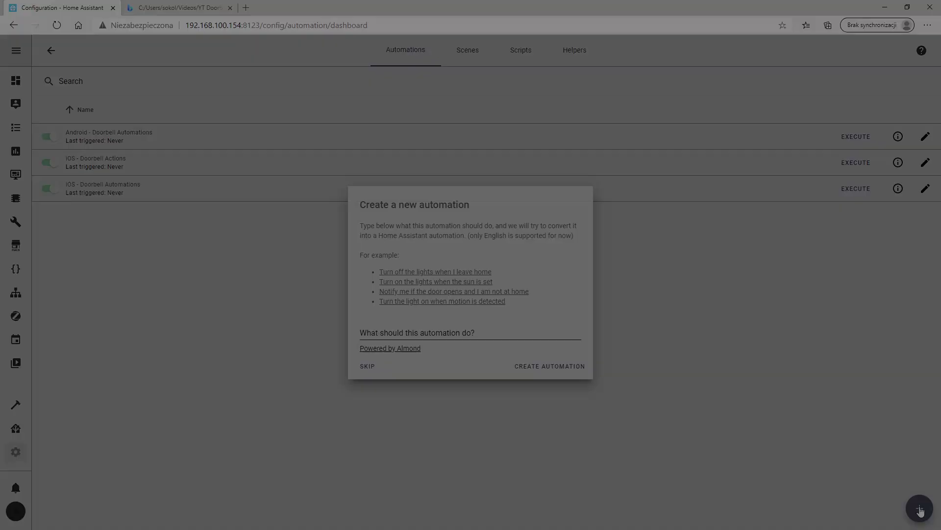
Step: Name the new automation 'Android - Doorbell Actions' and add an Event trigger for mobile_app_notification_action with action: action_let_in
left_click(367, 366)
triple_click(445, 140)
type("A")
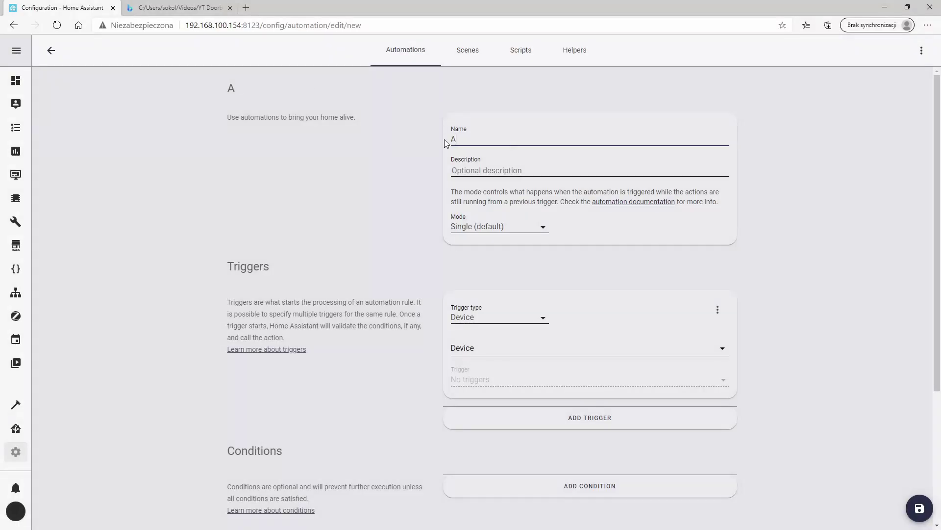
type("ndroid - Doorbell Actions")
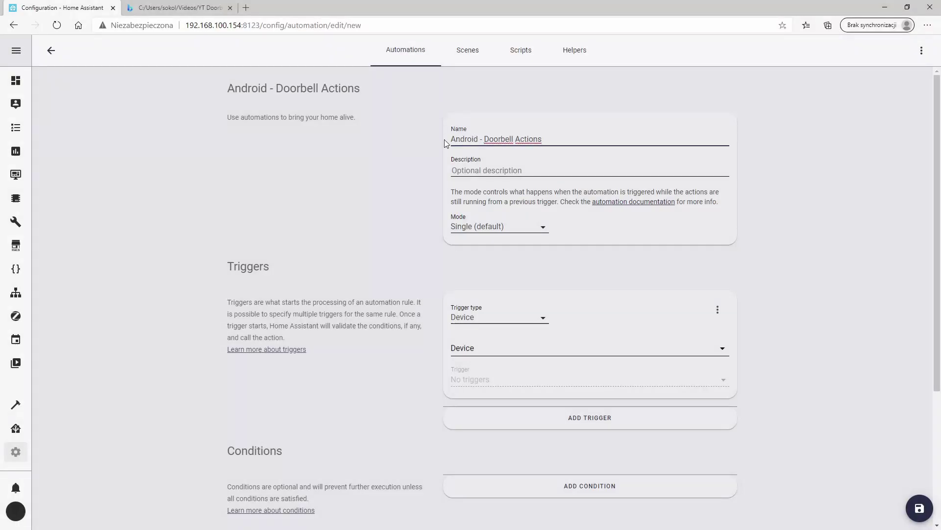
scroll(543, 252, "down", 1)
left_click(542, 249)
left_click(504, 275)
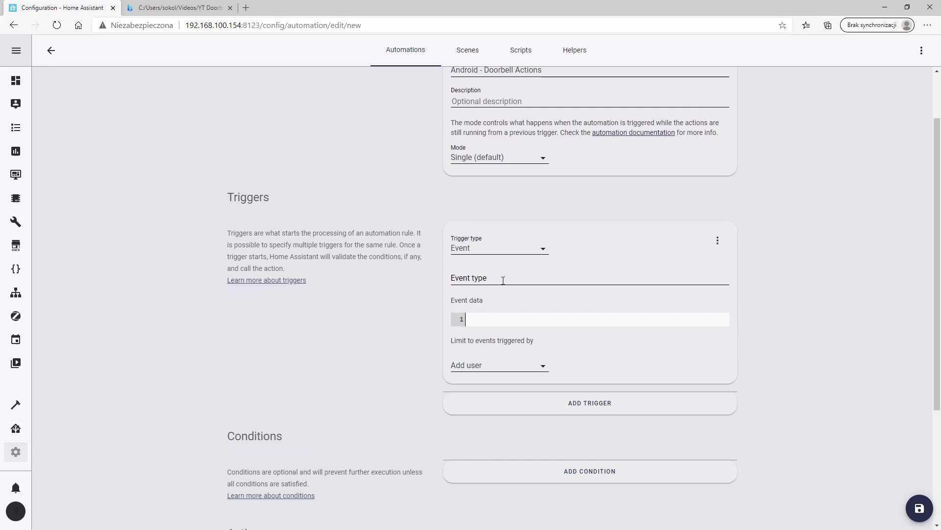
left_click(503, 278)
type("mobile_app")
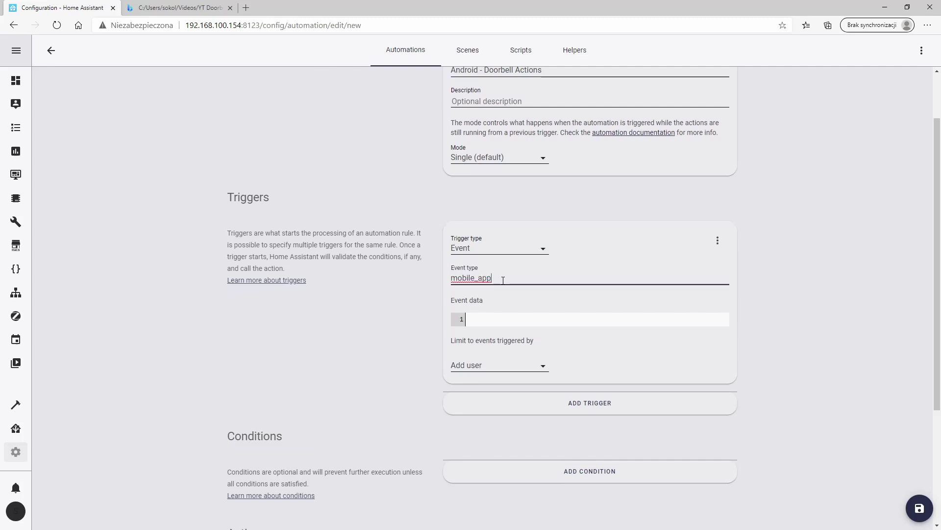
type("_notification_action")
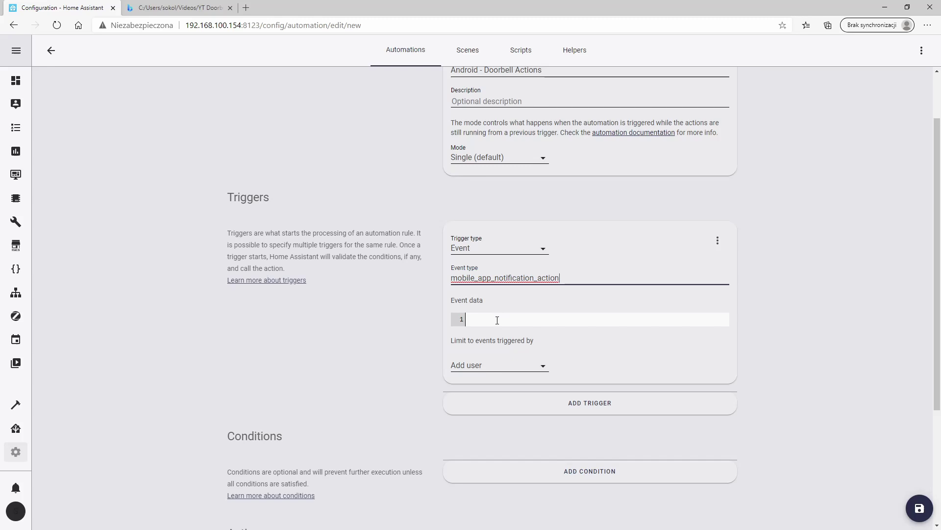
type("action: action_let_in")
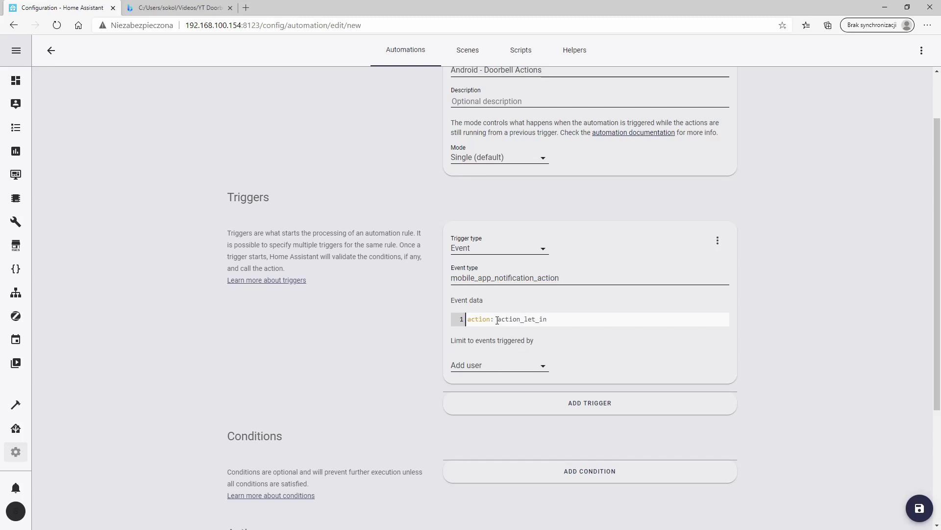
Step: Add a service action calling switch.turn_on and start choosing the target switch
scroll(356, 337, "down", 3)
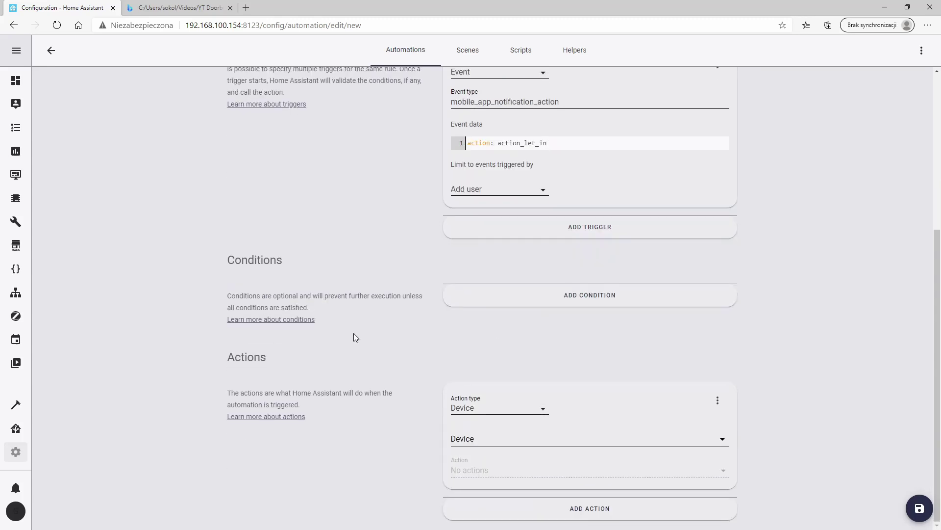
left_click(511, 413)
left_click(491, 505)
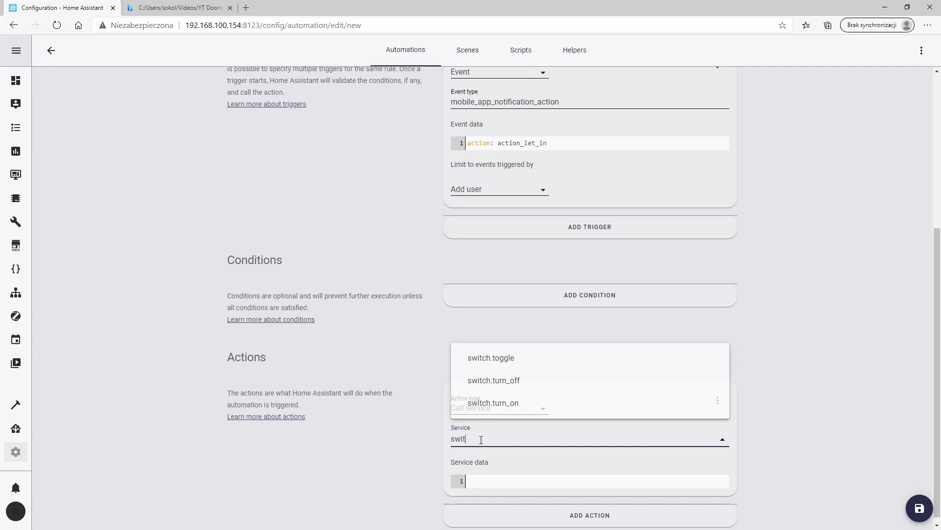
left_click(495, 403)
left_click(505, 431)
Step: Enter 'switch>' in the switch entity field
type("switch>")
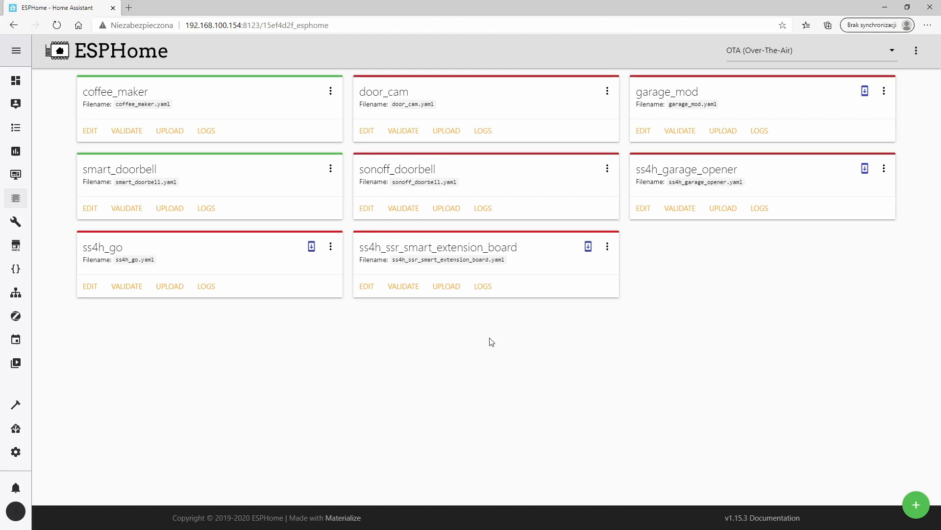
Step: Open smart_doorbell.yaml in the ESPHome editor and scroll to the esp32_touch section
left_click(91, 209)
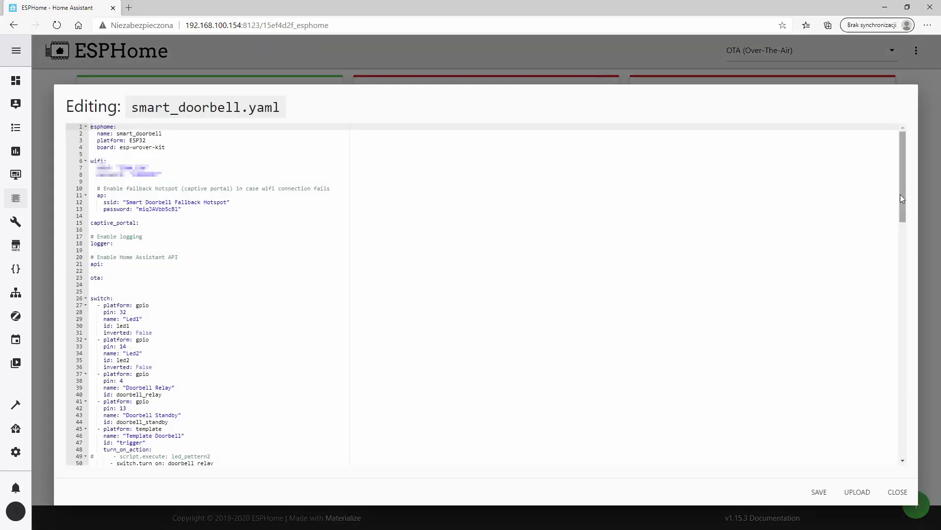
left_click_drag(901, 195, 900, 432)
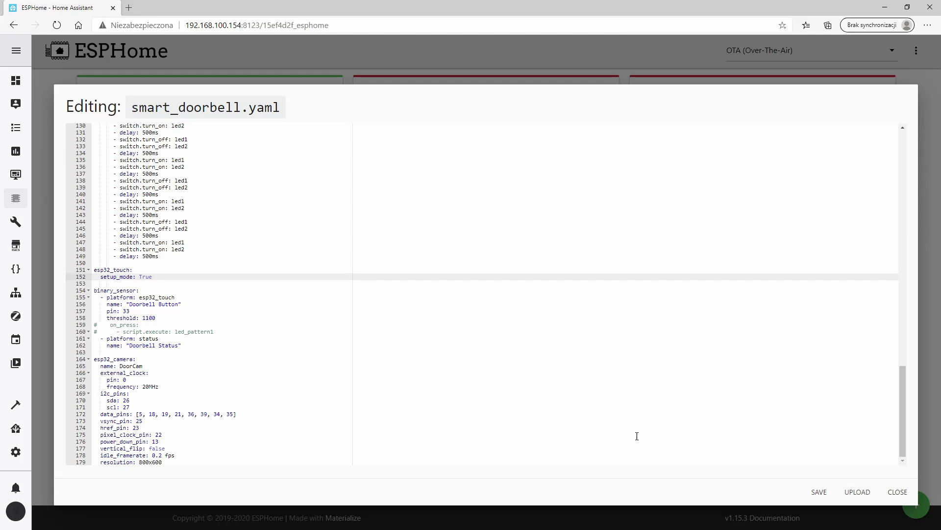
Step: Upload the smart_doorbell firmware and check touch readings near 1175 idle and 1025 touched
left_click(857, 493)
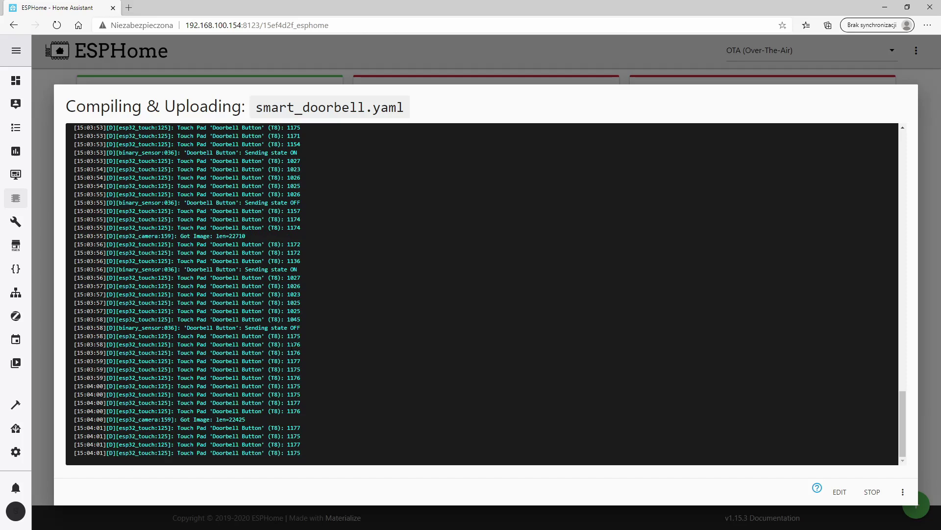
scroll(482, 294, "up", 1)
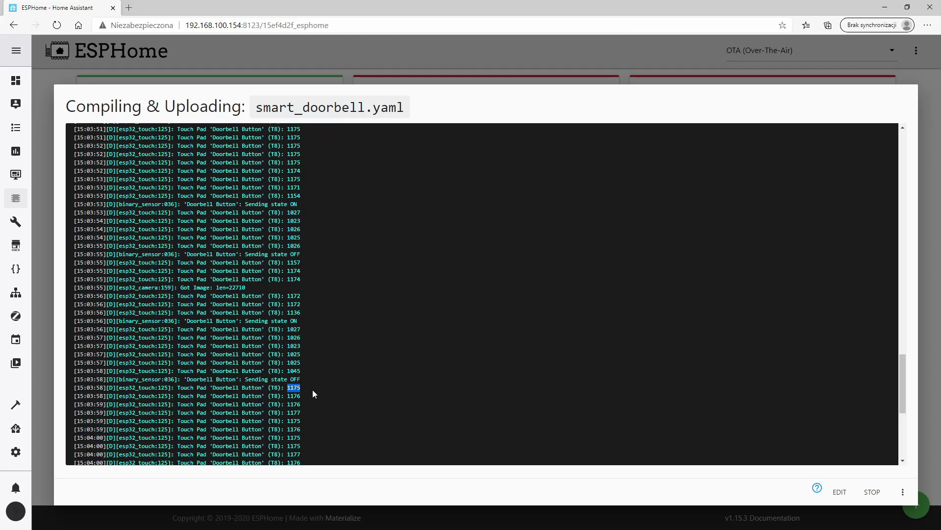
Step: Stop the log, return to smart_doorbell.yaml and change esp32_touch setup_mode from True to False
left_click(839, 492)
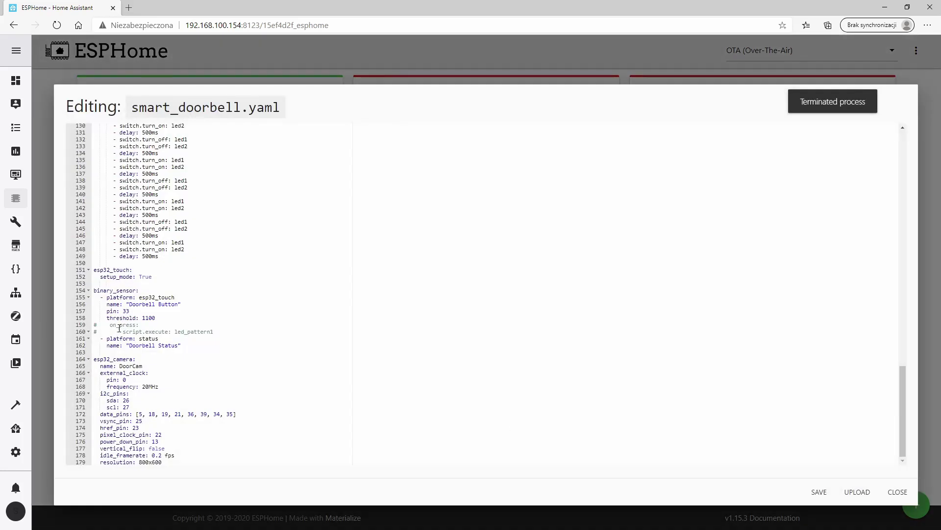
left_click(146, 277)
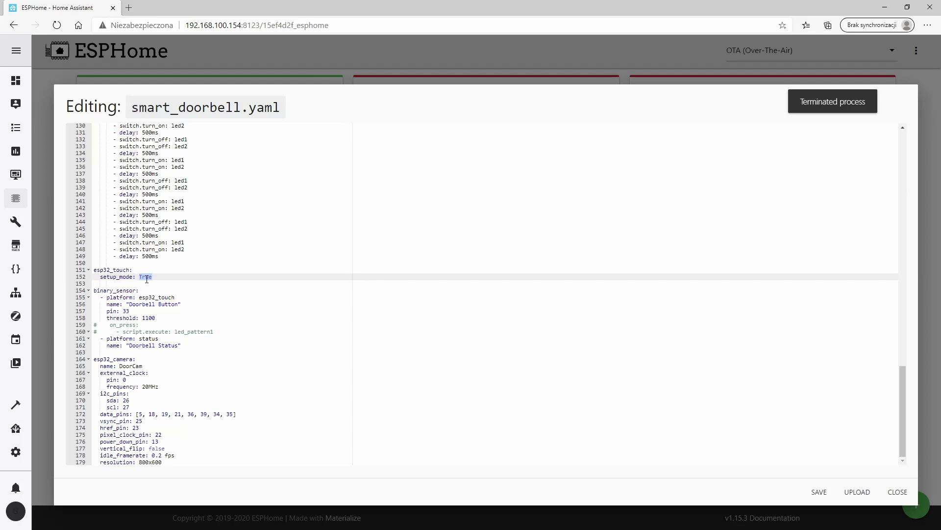
type("Fals")
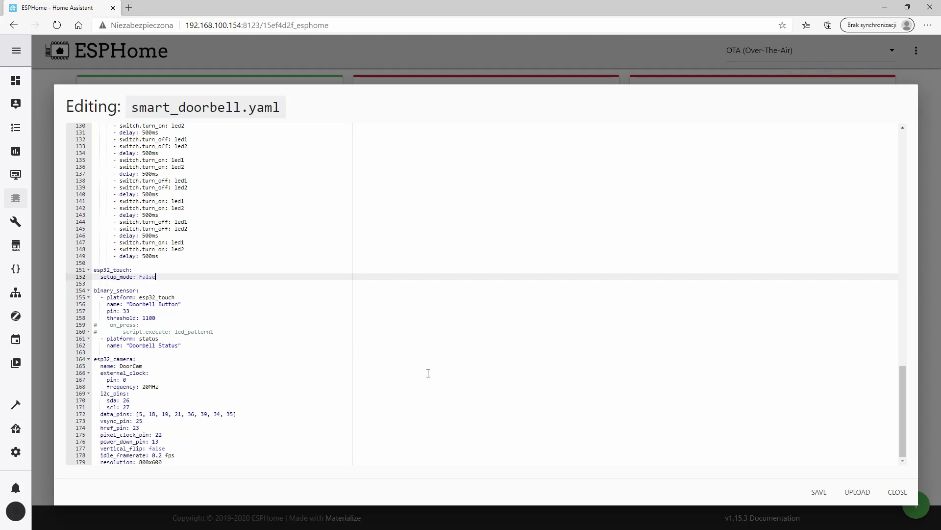